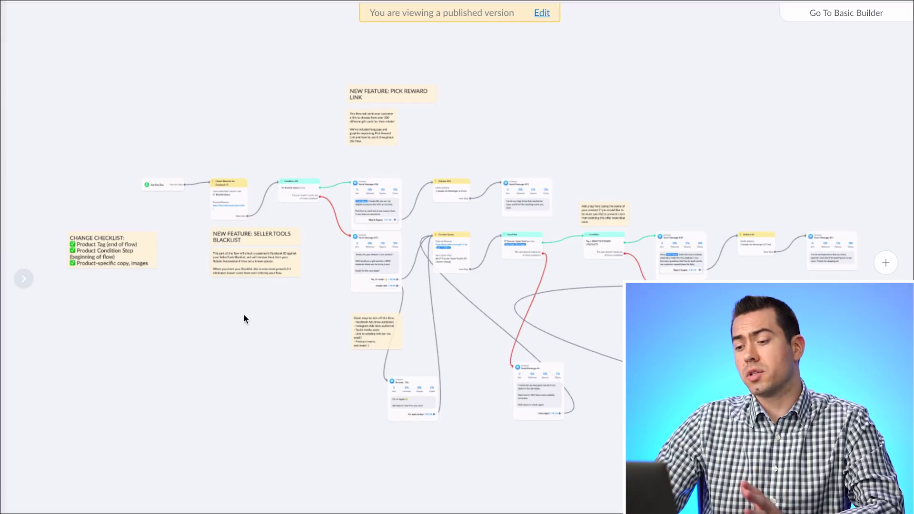
{"action": "scroll", "coordinate": [244, 315], "scroll_direction": "up", "scroll_amount": 3}
{"action": "scroll", "coordinate": [244, 315], "scroll_direction": "down", "scroll_amount": 3}
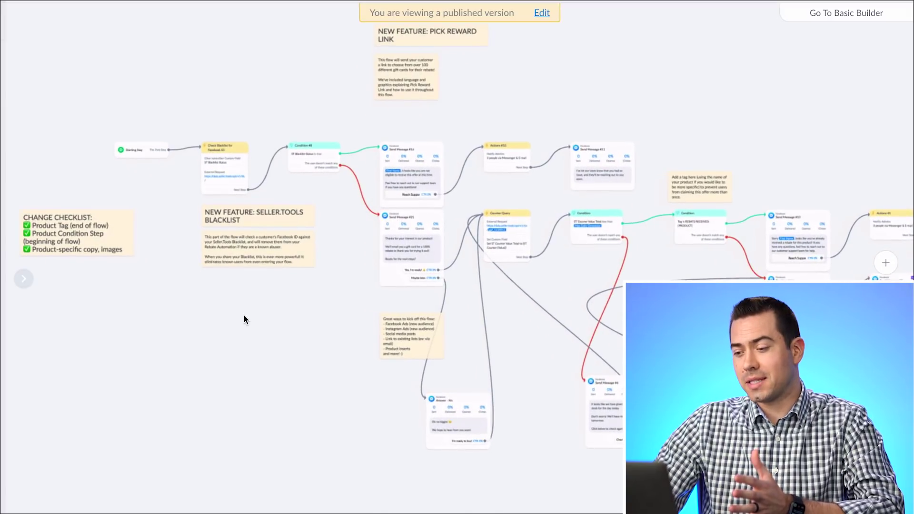
{"action": "scroll", "coordinate": [231, 330], "scroll_direction": "down", "scroll_amount": 3}
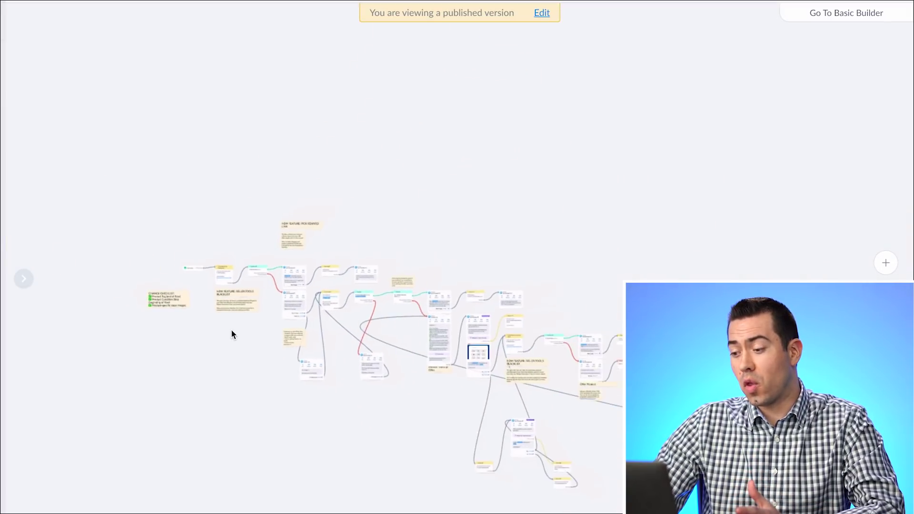
{"action": "scroll", "coordinate": [217, 317], "scroll_direction": "down", "scroll_amount": 3}
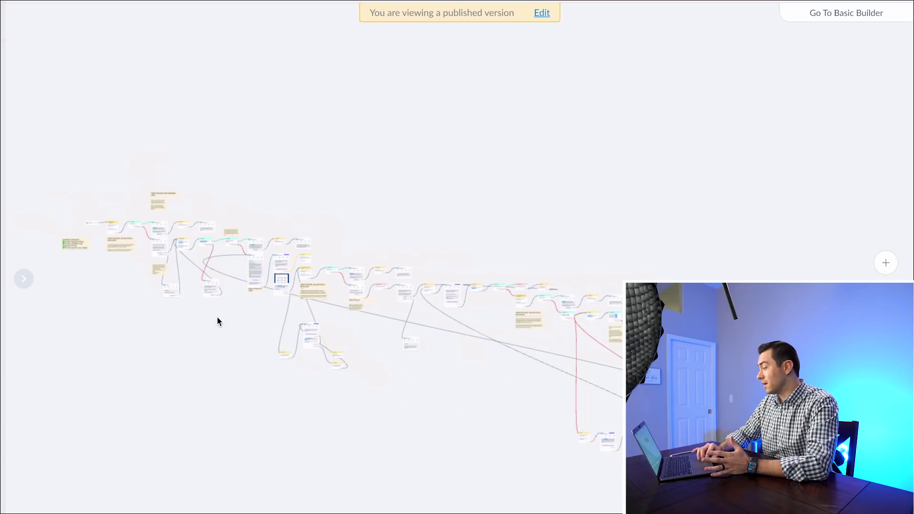
{"action": "left_click_drag", "start_coordinate": [462, 421], "coordinate": [136, 342]}
{"action": "scroll", "coordinate": [135, 341], "scroll_direction": "left", "scroll_amount": 5}
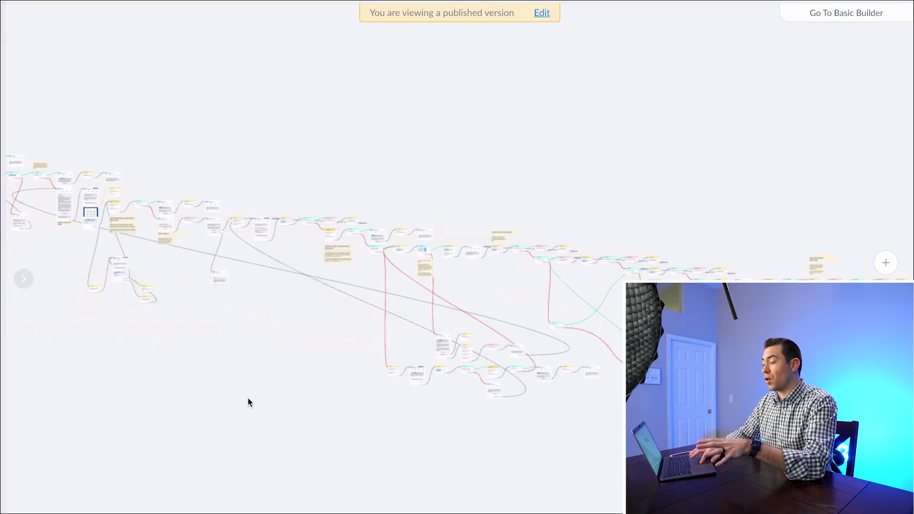
{"action": "left_click_drag", "start_coordinate": [233, 373], "coordinate": [470, 430]}
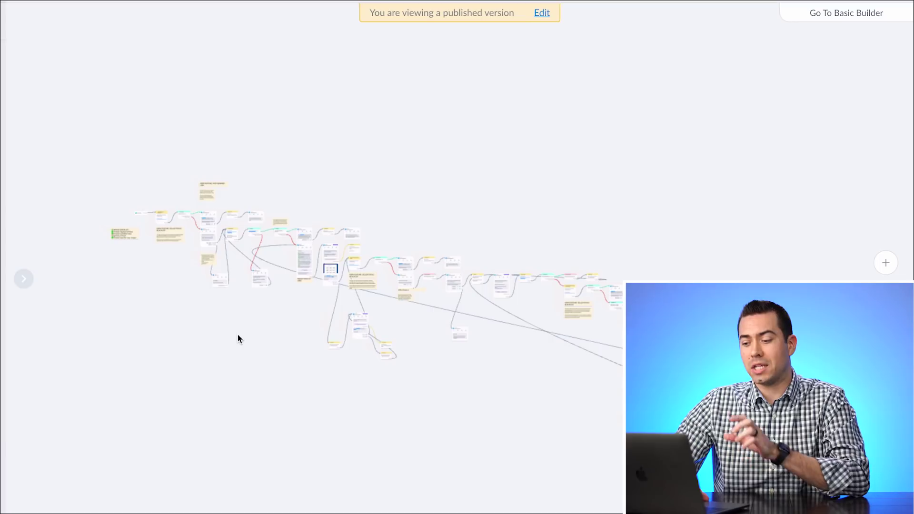
{"action": "scroll", "coordinate": [238, 334], "scroll_direction": "up", "scroll_amount": 3}
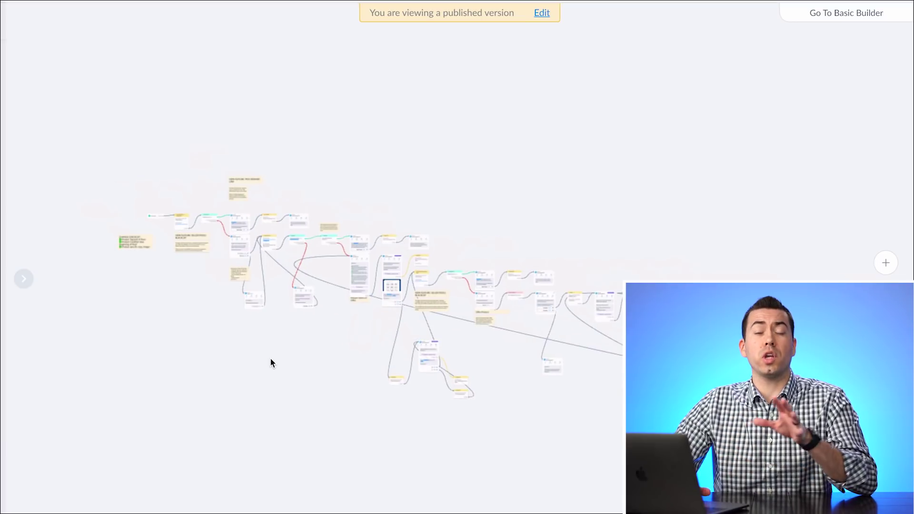
{"action": "left_click_drag", "start_coordinate": [232, 339], "coordinate": [281, 380]}
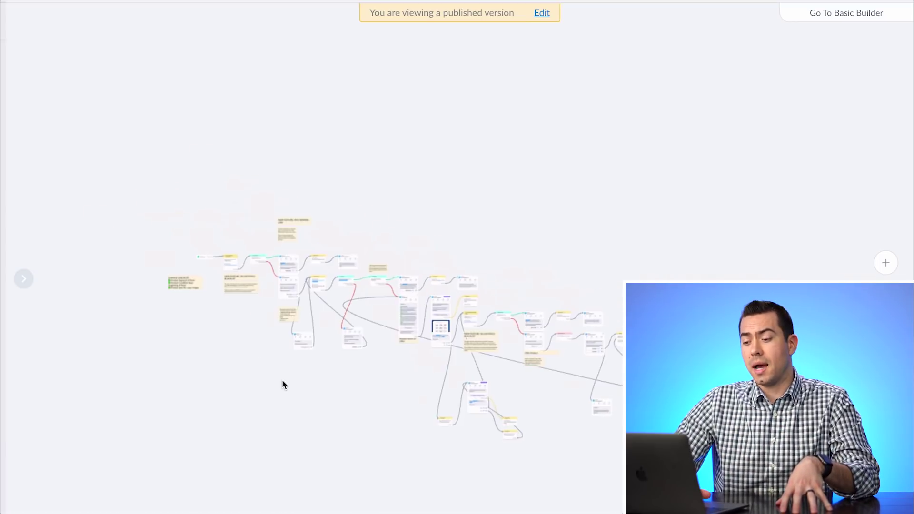
{"action": "scroll", "coordinate": [281, 380], "scroll_direction": "up", "scroll_amount": 4}
{"action": "left_click_drag", "start_coordinate": [247, 336], "coordinate": [319, 397]}
{"action": "scroll", "coordinate": [304, 391], "scroll_direction": "up", "scroll_amount": 3}
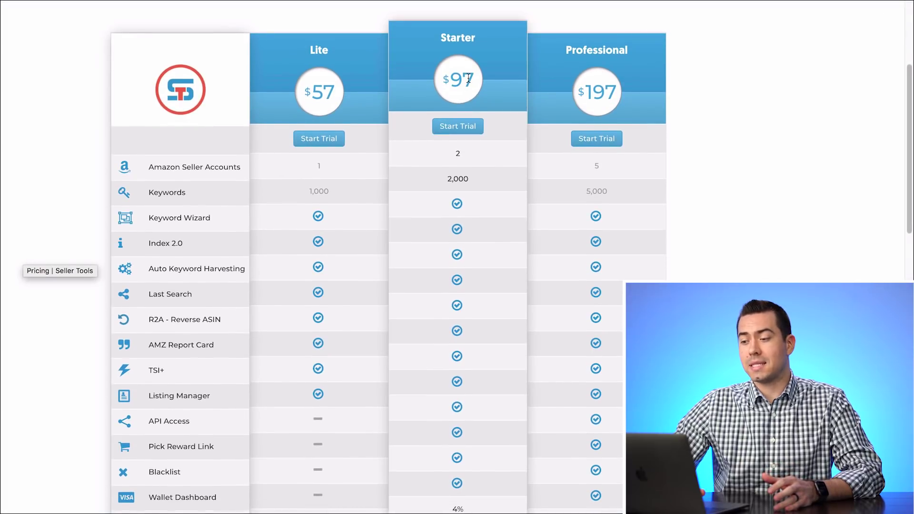
{"action": "scroll", "coordinate": [469, 77], "scroll_direction": "down", "scroll_amount": 5}
{"action": "scroll", "coordinate": [469, 78], "scroll_direction": "down", "scroll_amount": 1}
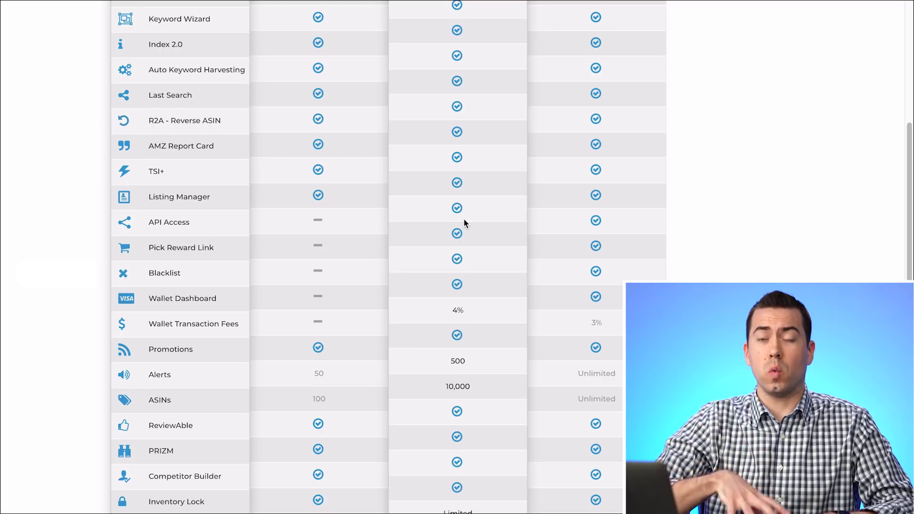
{"action": "scroll", "coordinate": [463, 219], "scroll_direction": "up", "scroll_amount": 5}
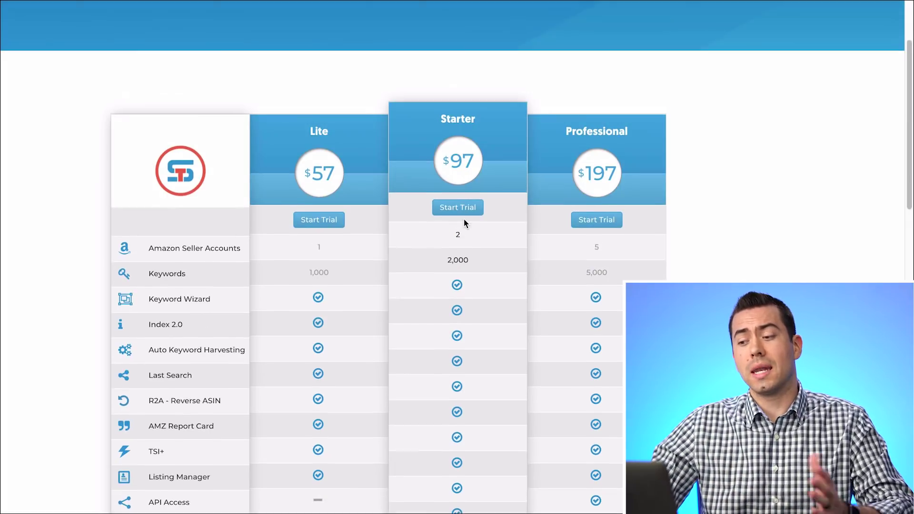
{"action": "scroll", "coordinate": [464, 219], "scroll_direction": "down", "scroll_amount": 1}
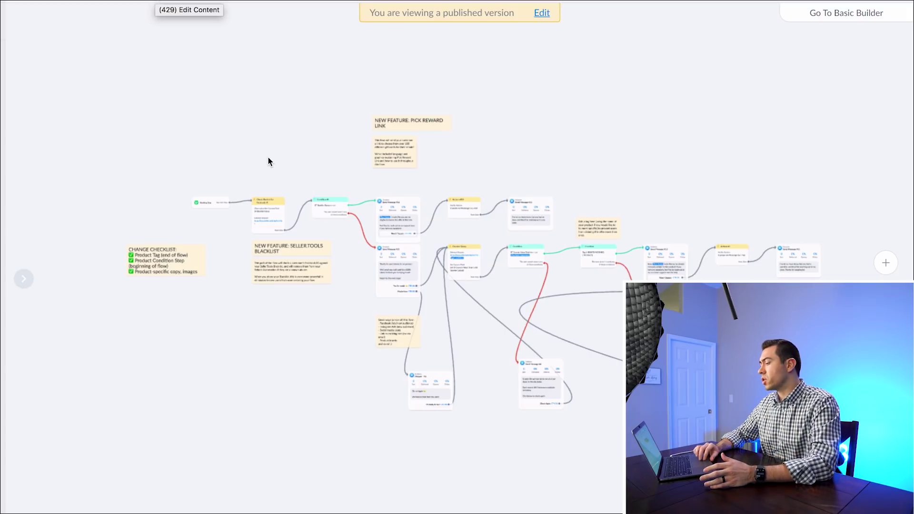
Step: Zoom in and pan across the Starting Step, blacklist note, Actions #10 and Counter Query
{"action": "scroll", "coordinate": [268, 157], "scroll_direction": "up", "scroll_amount": 5}
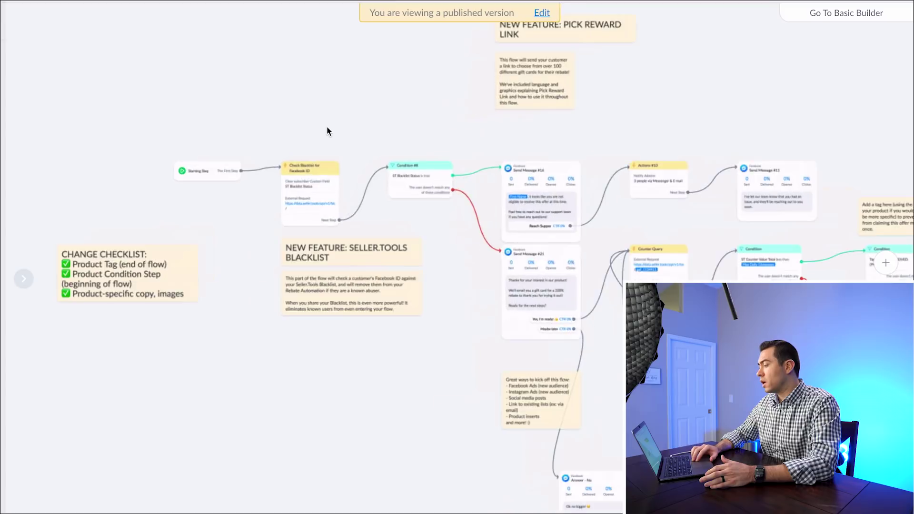
{"action": "scroll", "coordinate": [327, 126], "scroll_direction": "up", "scroll_amount": 2}
{"action": "left_click_drag", "start_coordinate": [167, 398], "coordinate": [291, 404]}
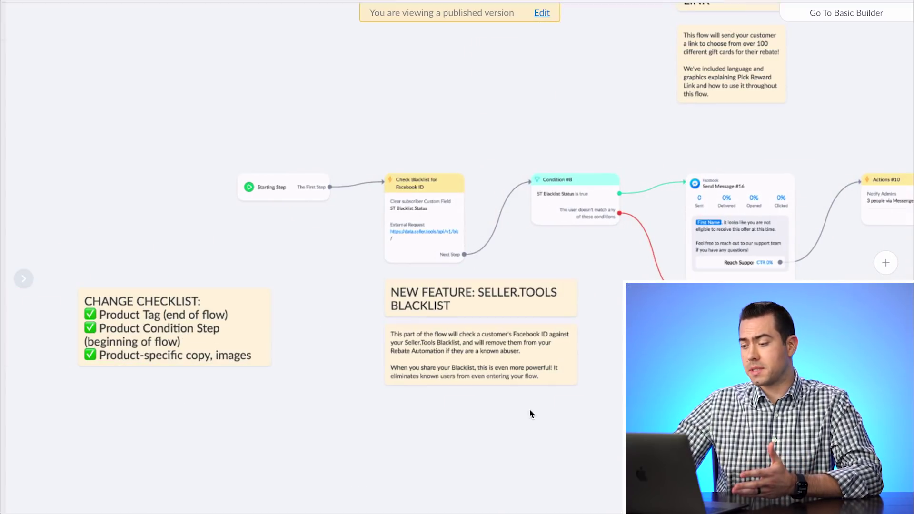
{"action": "scroll", "coordinate": [654, 189], "scroll_direction": "right", "scroll_amount": 5}
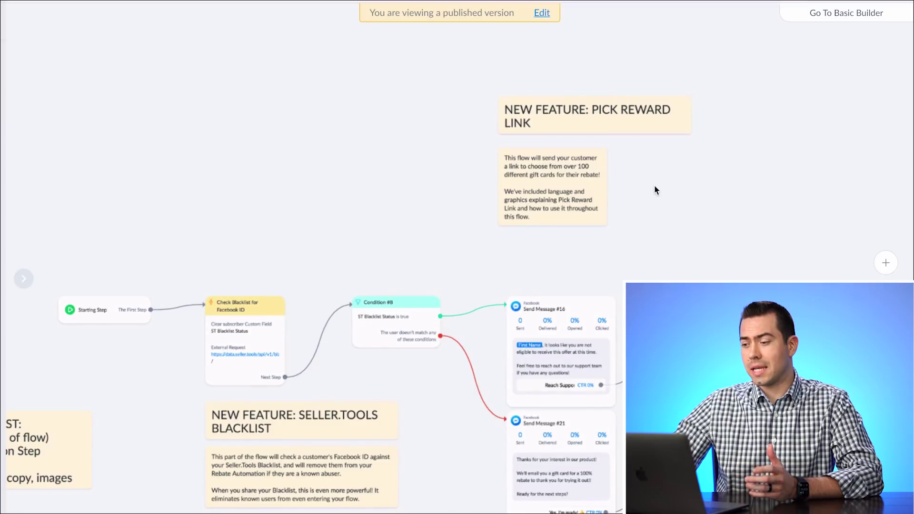
{"action": "left_click_drag", "start_coordinate": [662, 211], "coordinate": [643, 106]}
{"action": "left_click_drag", "start_coordinate": [400, 459], "coordinate": [324, 370]}
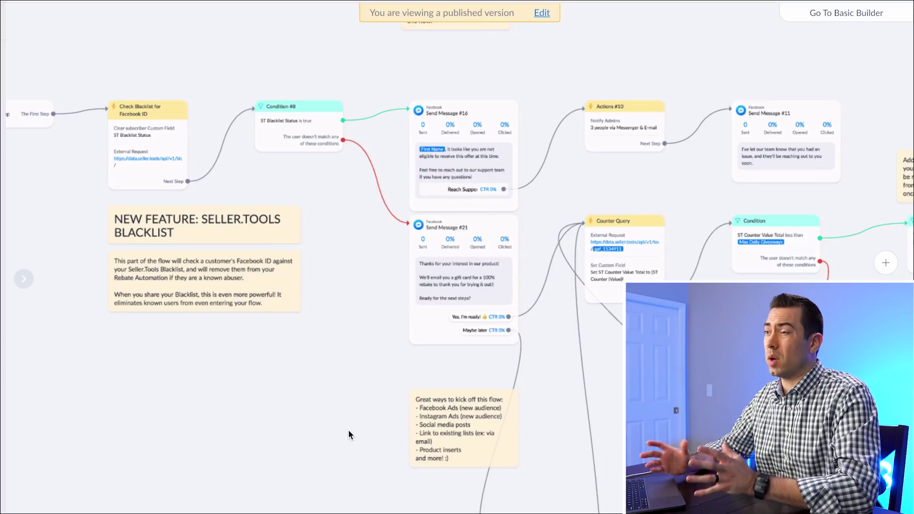
Step: Centre Condition #8 with its Send Message #16 and #21 replies, then Counter Query and Send Message #11
{"action": "scroll", "coordinate": [347, 292], "scroll_direction": "up", "scroll_amount": 3}
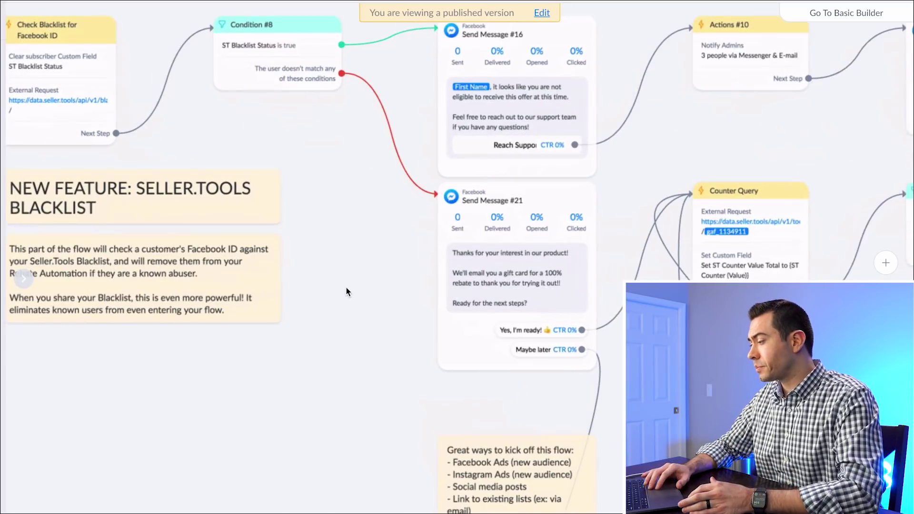
{"action": "left_click_drag", "start_coordinate": [358, 284], "coordinate": [332, 361]}
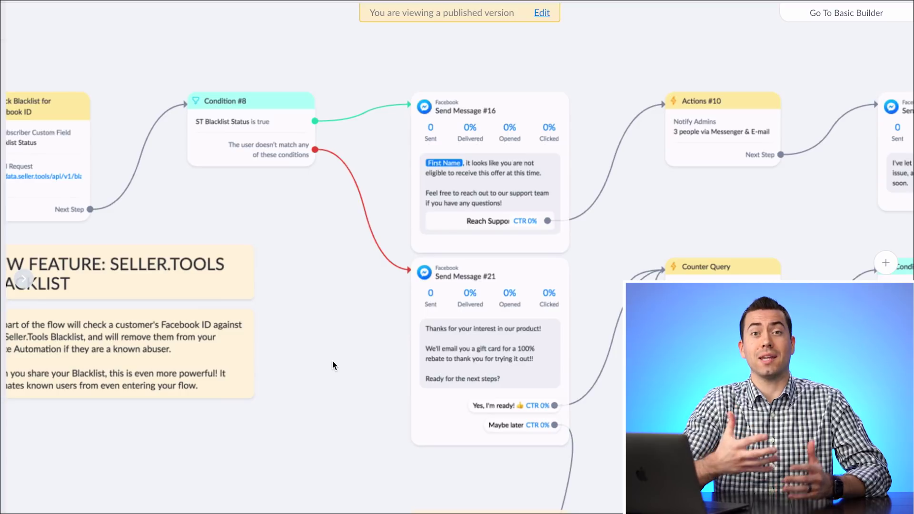
{"action": "left_click_drag", "start_coordinate": [346, 371], "coordinate": [230, 357]}
{"action": "scroll", "coordinate": [205, 351], "scroll_direction": "right", "scroll_amount": 3}
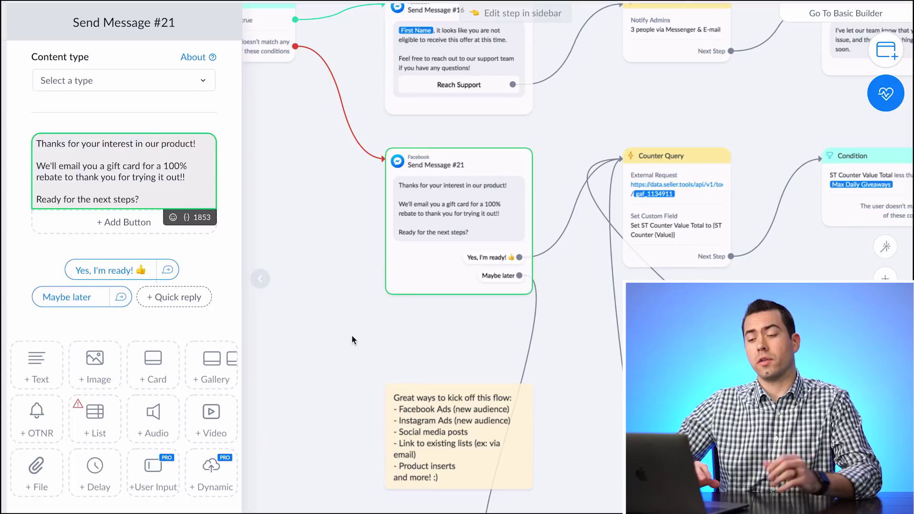
Step: Select the flow kick-off note and pan to Answer - No and Send Messages #16 and #21
{"action": "mouse_move", "coordinate": [78, 138]}
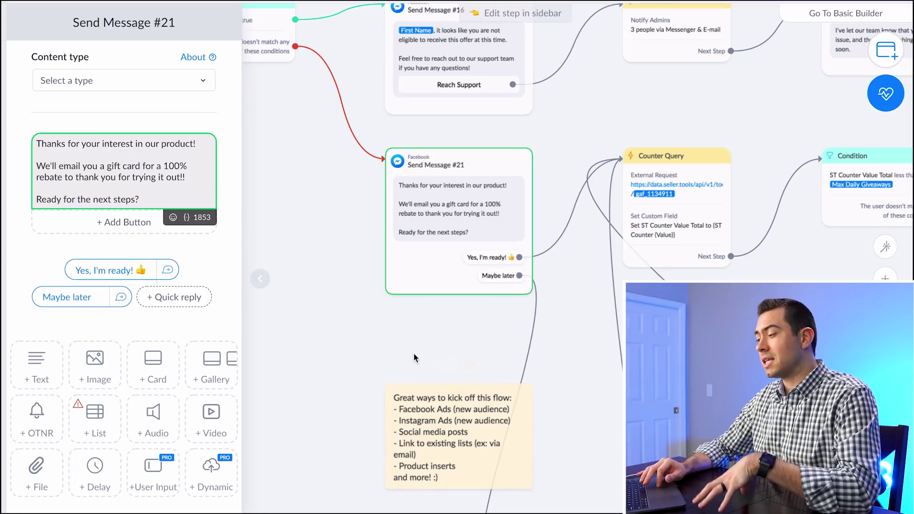
{"action": "left_click", "coordinate": [438, 434]}
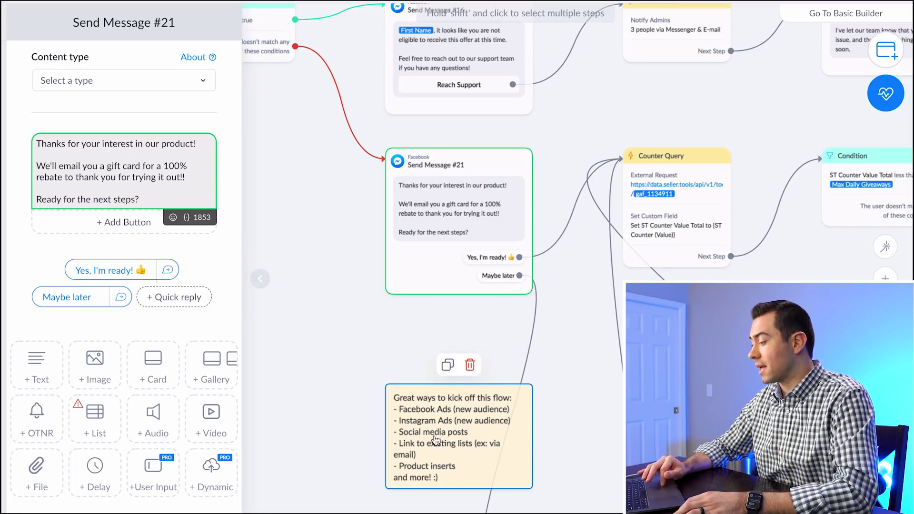
{"action": "left_click_drag", "start_coordinate": [573, 435], "coordinate": [521, 356]}
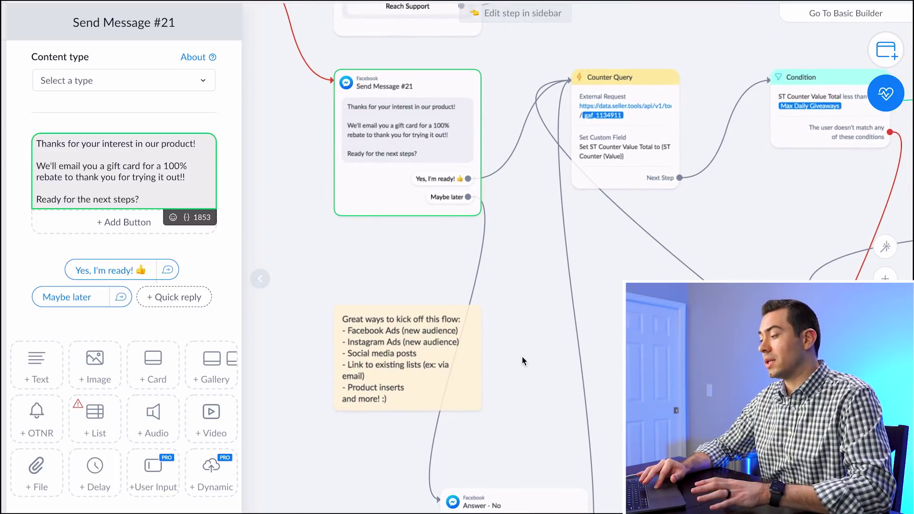
{"action": "left_click_drag", "start_coordinate": [522, 356], "coordinate": [496, 453]}
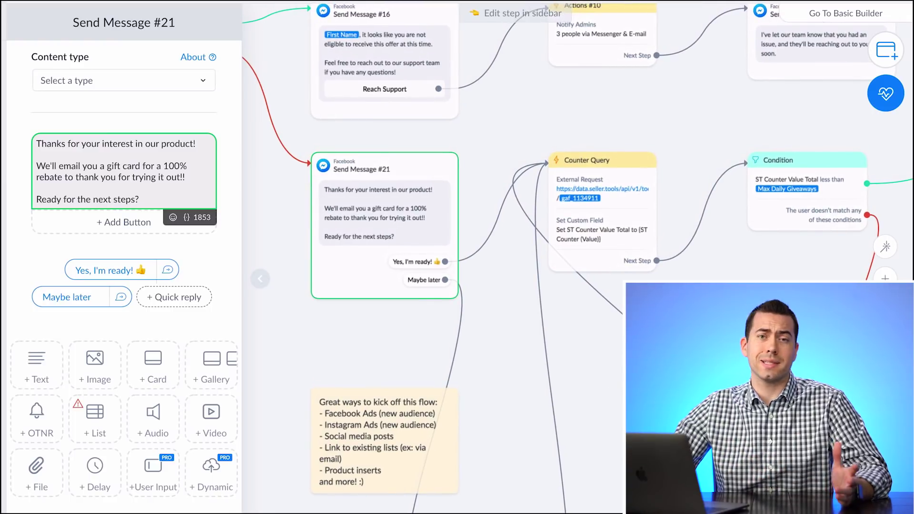
Step: Pan and zoom to the Counter Query and its Max Daily Giveaways condition
{"action": "left_click_drag", "start_coordinate": [623, 390], "coordinate": [530, 447]}
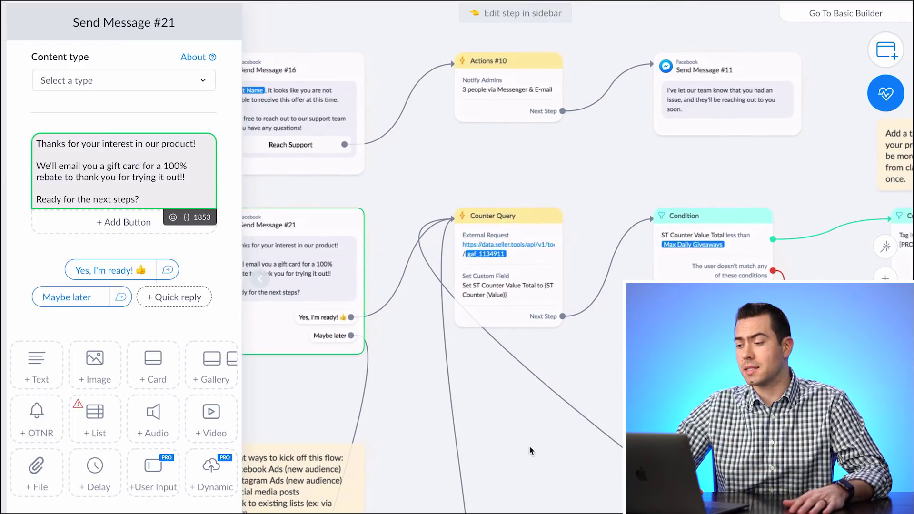
{"action": "scroll", "coordinate": [531, 352], "scroll_direction": "up", "scroll_amount": 1}
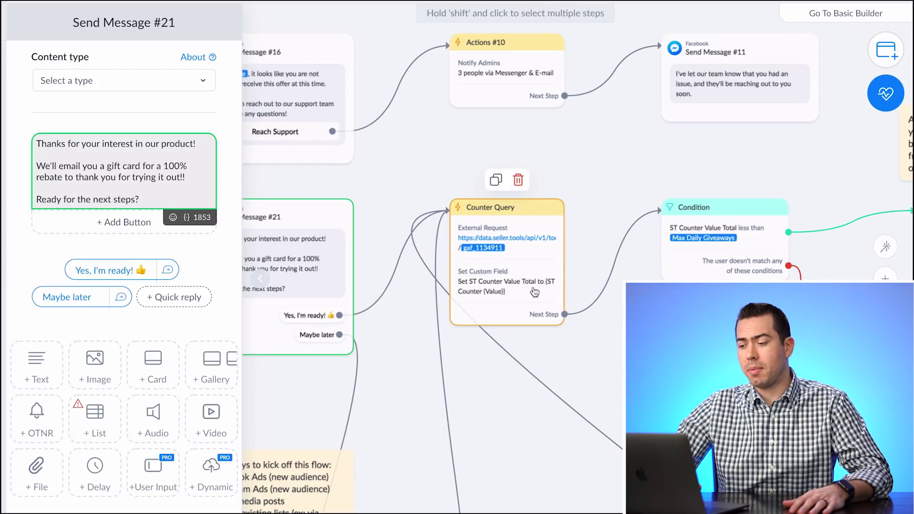
{"action": "scroll", "coordinate": [592, 349], "scroll_direction": "right", "scroll_amount": 2}
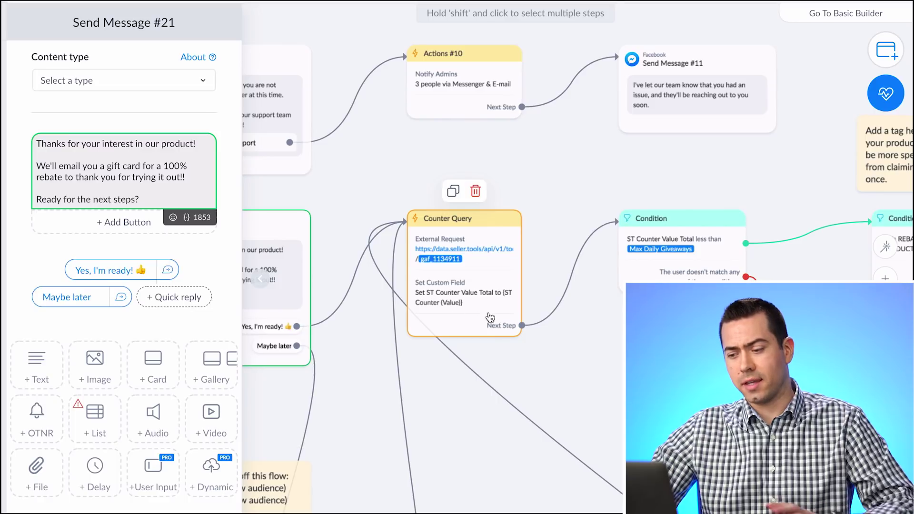
{"action": "scroll", "coordinate": [615, 341], "scroll_direction": "right", "scroll_amount": 8}
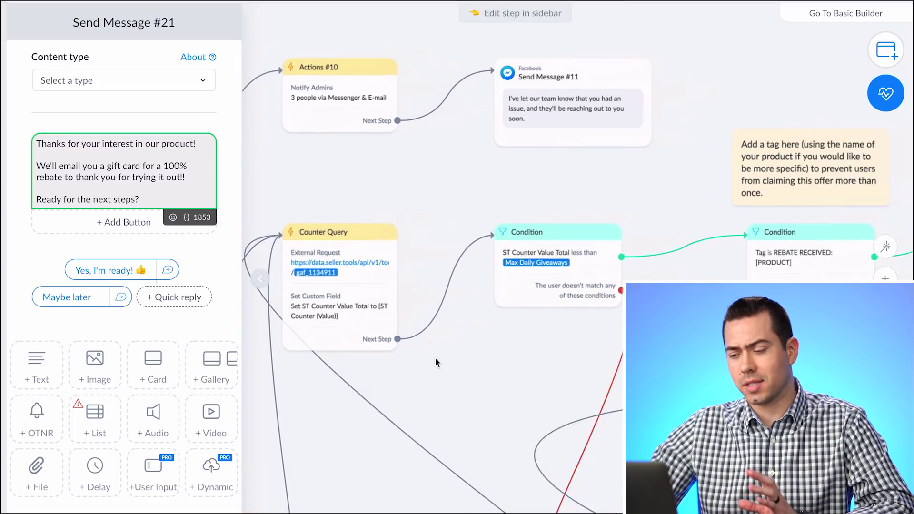
{"action": "scroll", "coordinate": [612, 450], "scroll_direction": "down", "scroll_amount": 5}
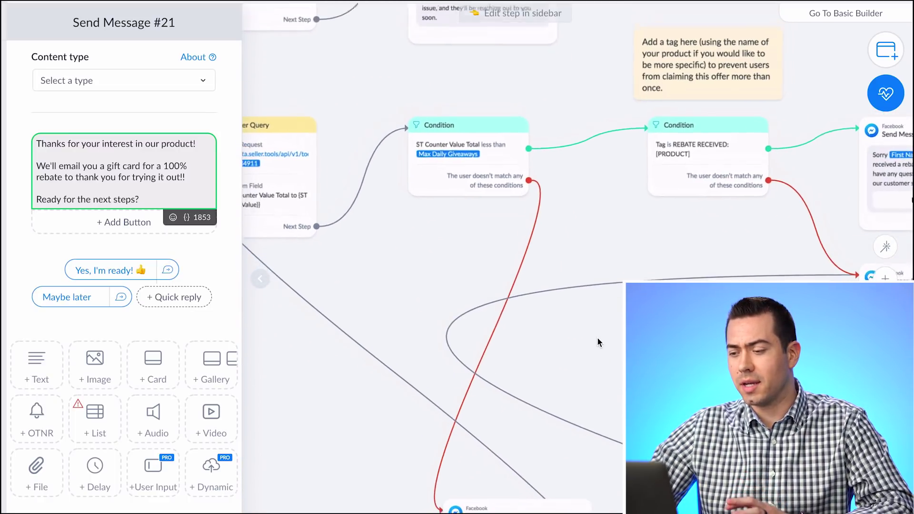
{"action": "scroll", "coordinate": [553, 286], "scroll_direction": "down", "scroll_amount": 1}
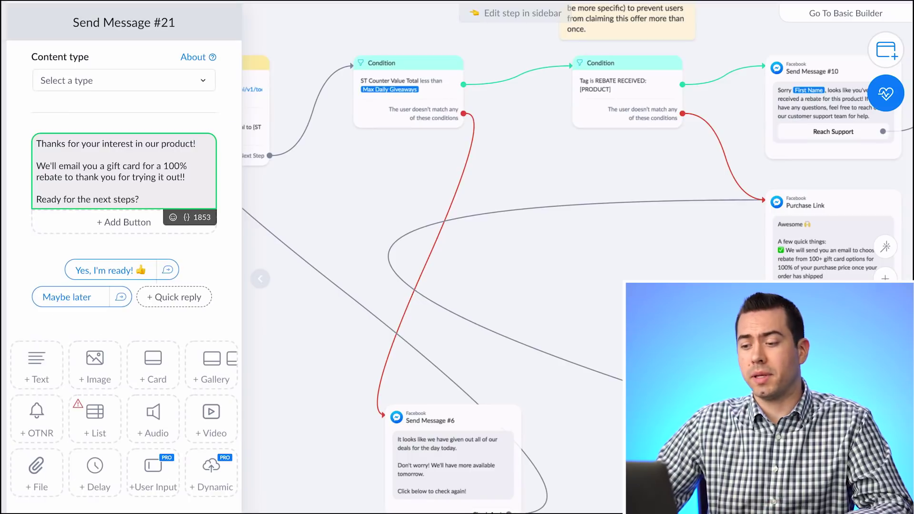
Step: Open the sold-out Send Message #6 step
{"action": "scroll", "coordinate": [488, 207], "scroll_direction": "down", "scroll_amount": 5}
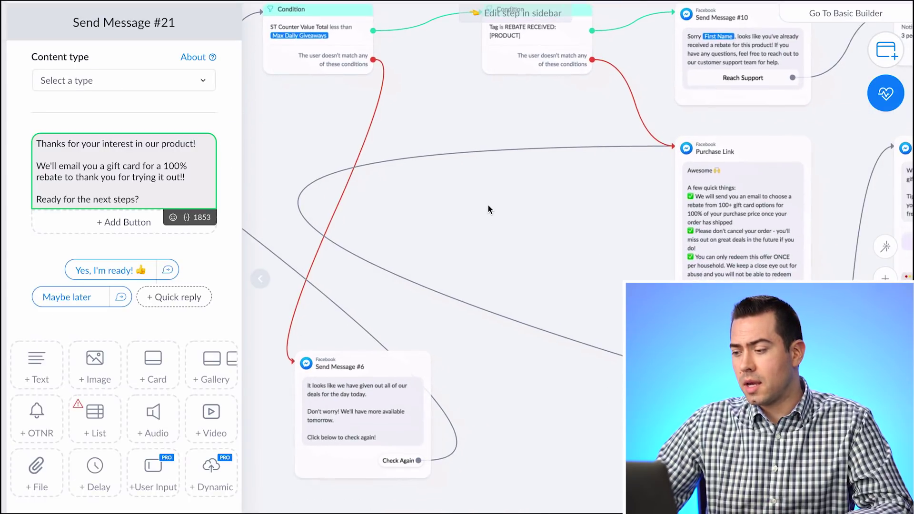
{"action": "scroll", "coordinate": [487, 207], "scroll_direction": "down", "scroll_amount": 3}
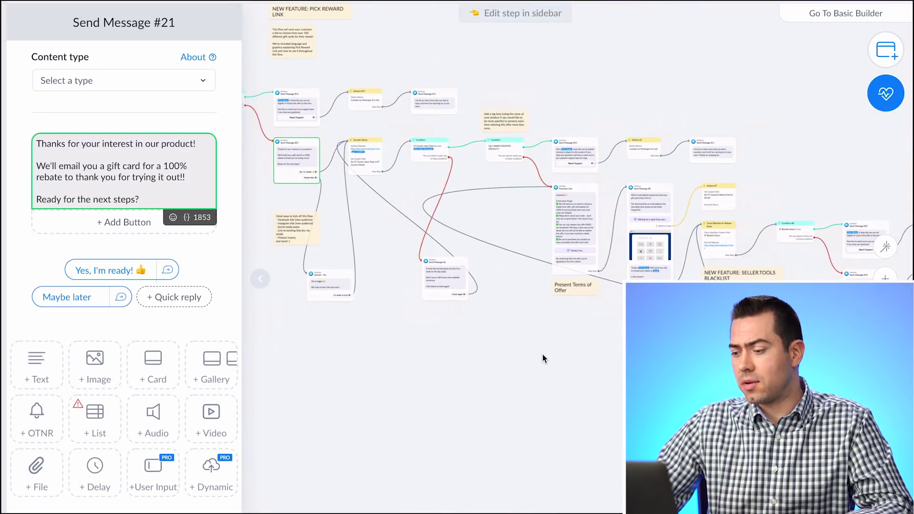
{"action": "scroll", "coordinate": [475, 312], "scroll_direction": "up", "scroll_amount": 2}
{"action": "left_click", "coordinate": [383, 246]}
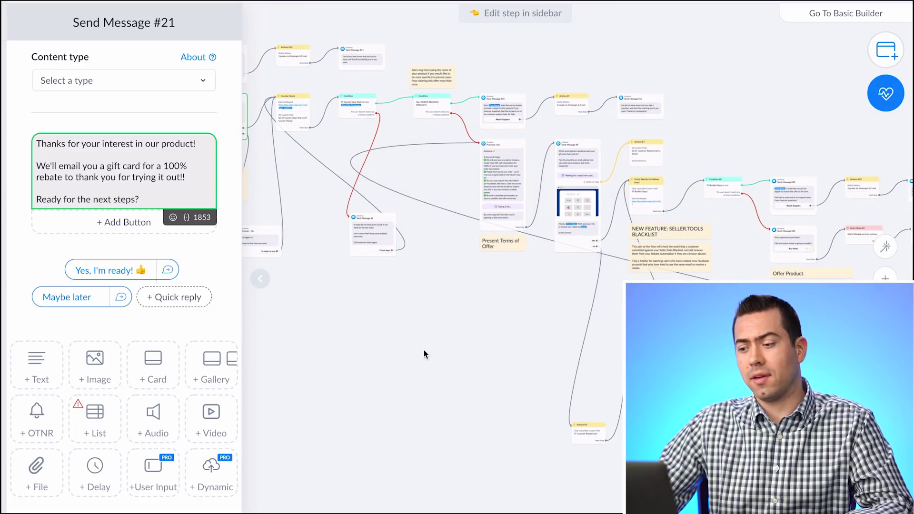
{"action": "left_click", "coordinate": [384, 247]}
Step: Inspect the Answer - No reply and the Counter Query step's settings
{"action": "left_click_drag", "start_coordinate": [390, 281], "coordinate": [545, 358]}
{"action": "scroll", "coordinate": [517, 364], "scroll_direction": "up", "scroll_amount": 3}
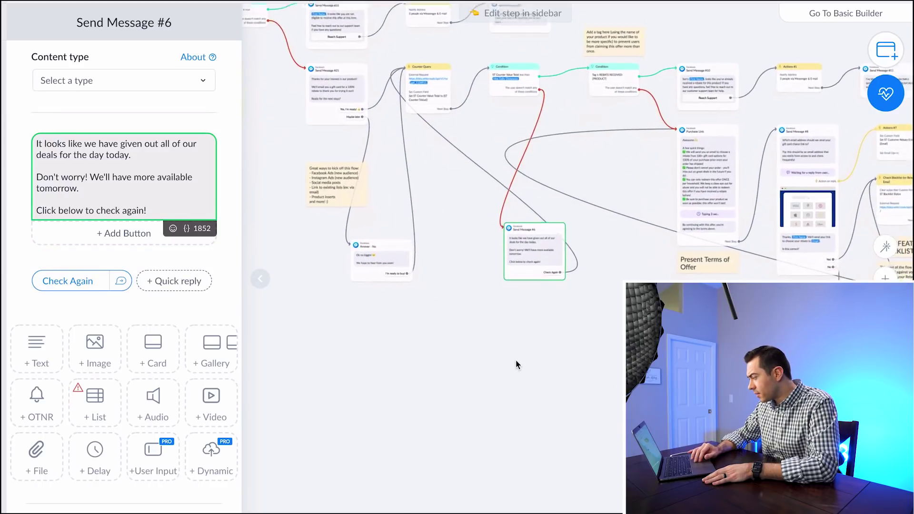
{"action": "left_click", "coordinate": [379, 262]}
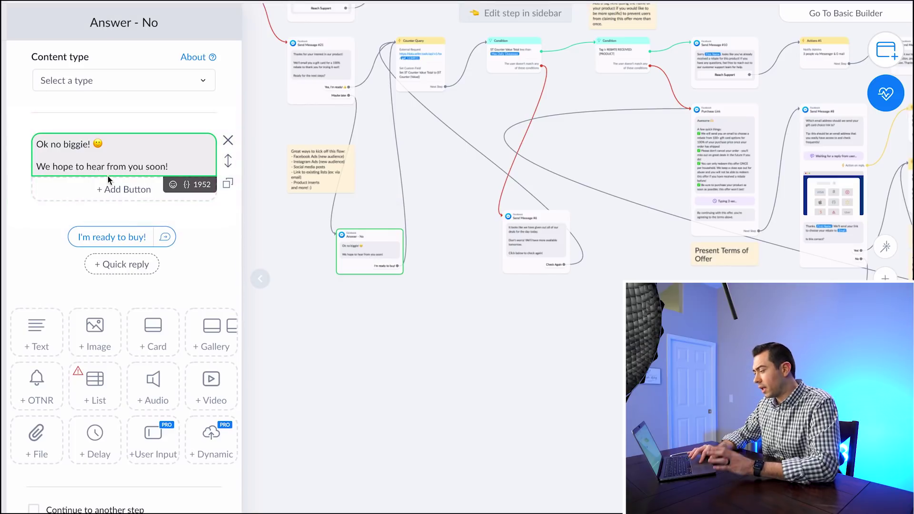
{"action": "left_click_drag", "start_coordinate": [480, 285], "coordinate": [481, 331]}
{"action": "scroll", "coordinate": [453, 224], "scroll_direction": "up", "scroll_amount": 2}
{"action": "left_click_drag", "start_coordinate": [453, 222], "coordinate": [456, 264]}
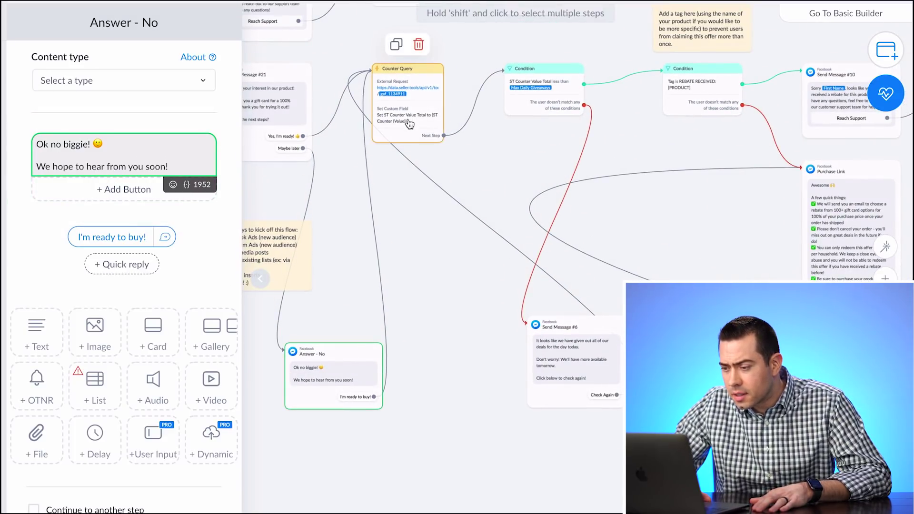
{"action": "left_click", "coordinate": [409, 124]}
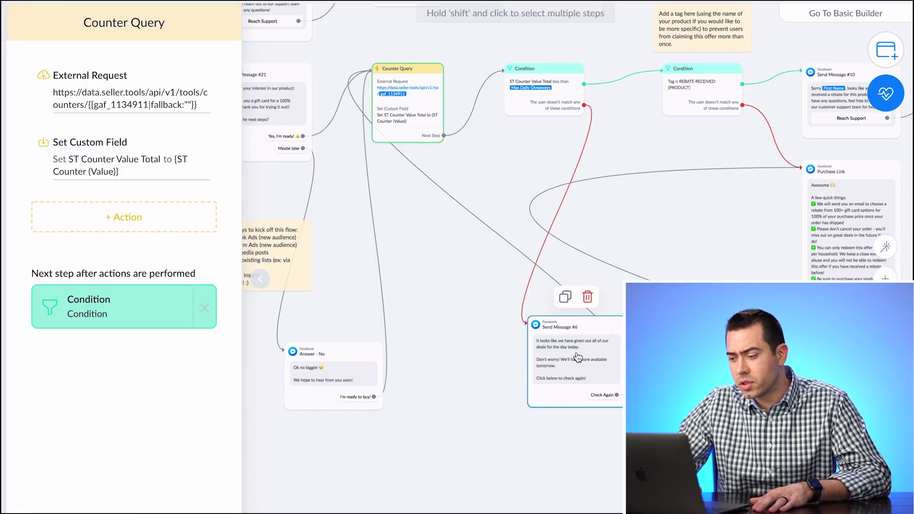
Step: Reopen Send Message #6, then pan right and select the already-claimed rebate message
{"action": "left_click", "coordinate": [578, 357]}
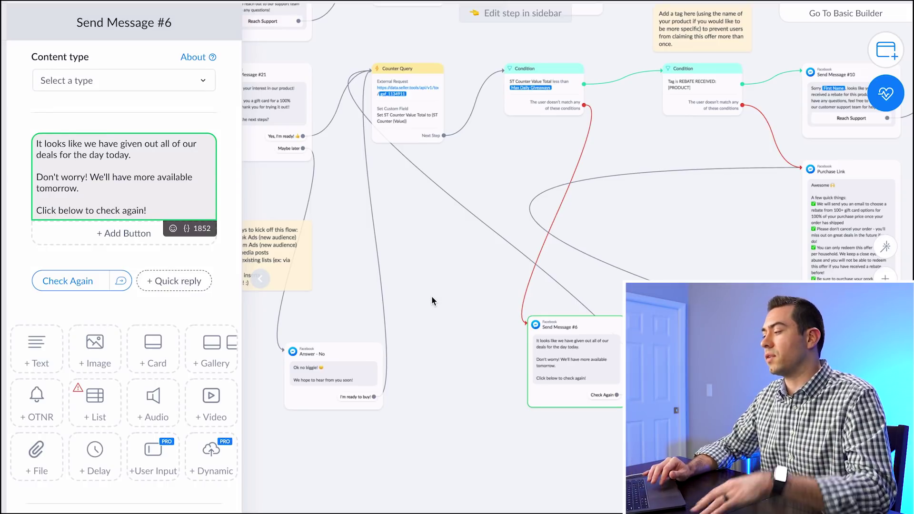
{"action": "scroll", "coordinate": [447, 291], "scroll_direction": "right", "scroll_amount": 5}
{"action": "scroll", "coordinate": [447, 290], "scroll_direction": "up", "scroll_amount": 1}
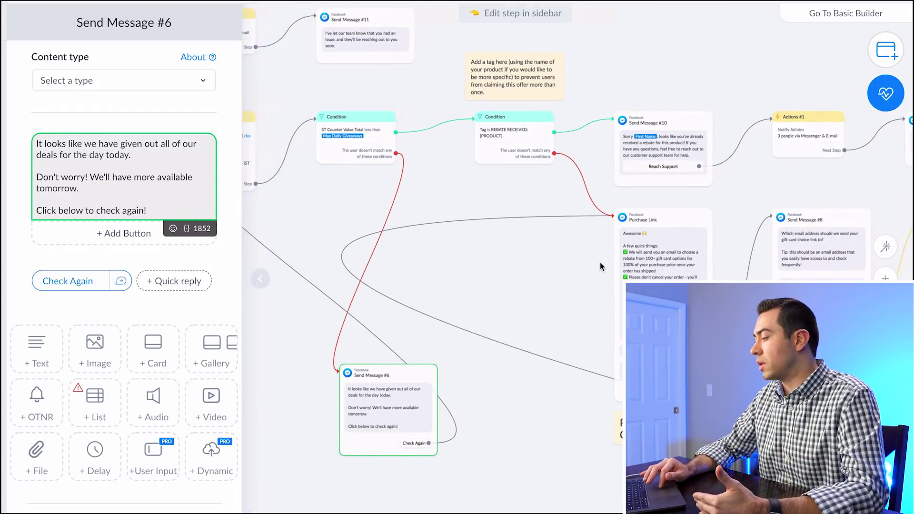
{"action": "left_click_drag", "start_coordinate": [577, 265], "coordinate": [442, 261]}
{"action": "left_click", "coordinate": [548, 143]}
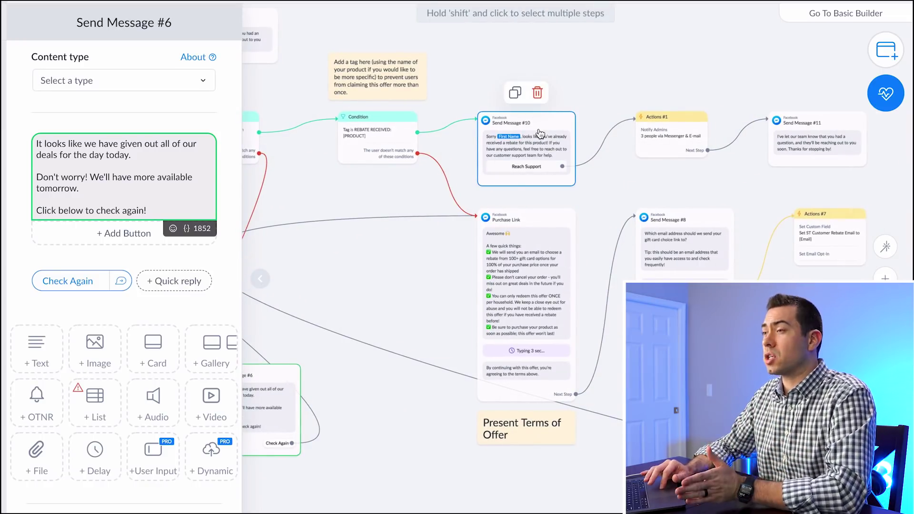
Step: Review the already-claimed rebate message, then the Purchase Link terms with their 3-second typing delay
{"action": "left_click", "coordinate": [539, 135]}
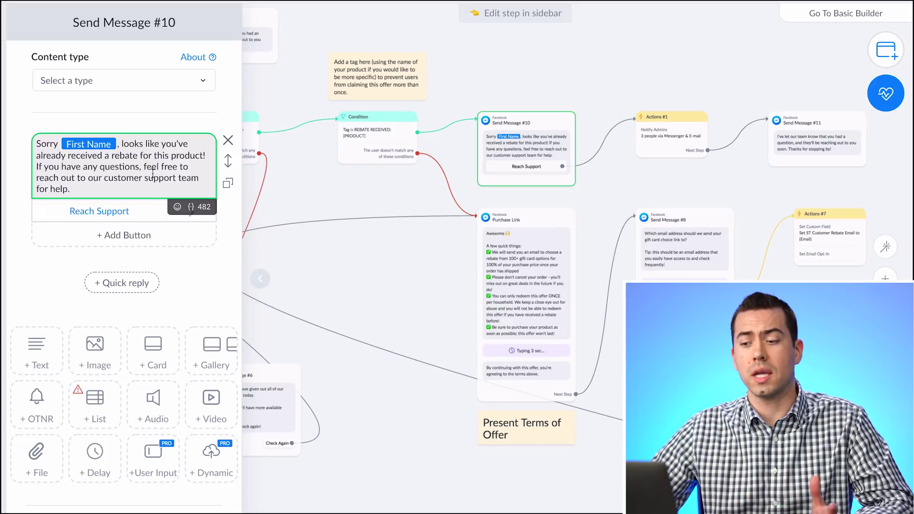
{"action": "left_click", "coordinate": [518, 301]}
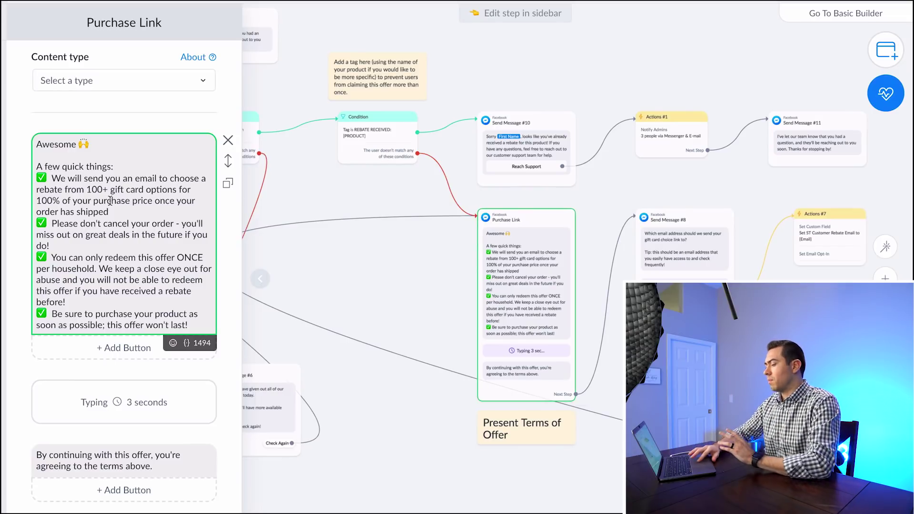
{"action": "scroll", "coordinate": [164, 342], "scroll_direction": "down", "scroll_amount": 5}
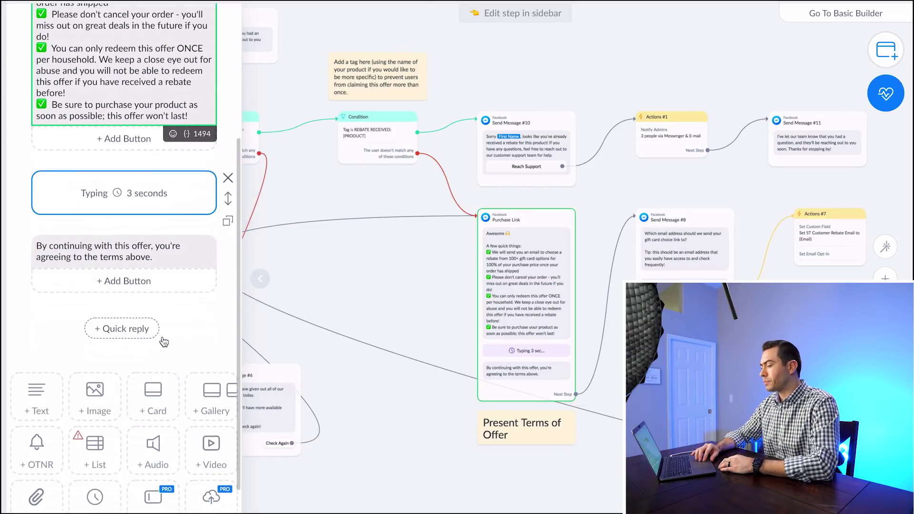
{"action": "scroll", "coordinate": [164, 341], "scroll_direction": "up", "scroll_amount": 1}
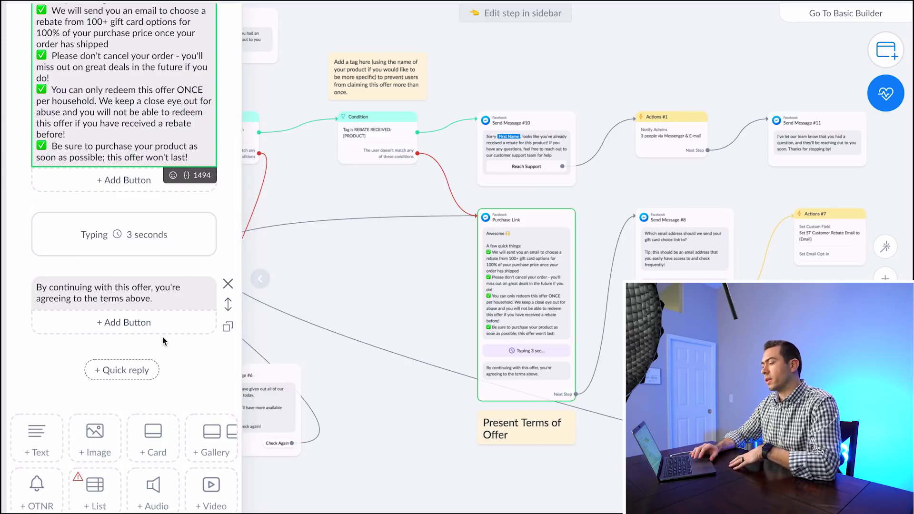
{"action": "left_click_drag", "start_coordinate": [561, 479], "coordinate": [379, 446]}
Step: Review Send Message #8's email-address input and confirmation, then close the step editor
{"action": "left_click", "coordinate": [489, 210]}
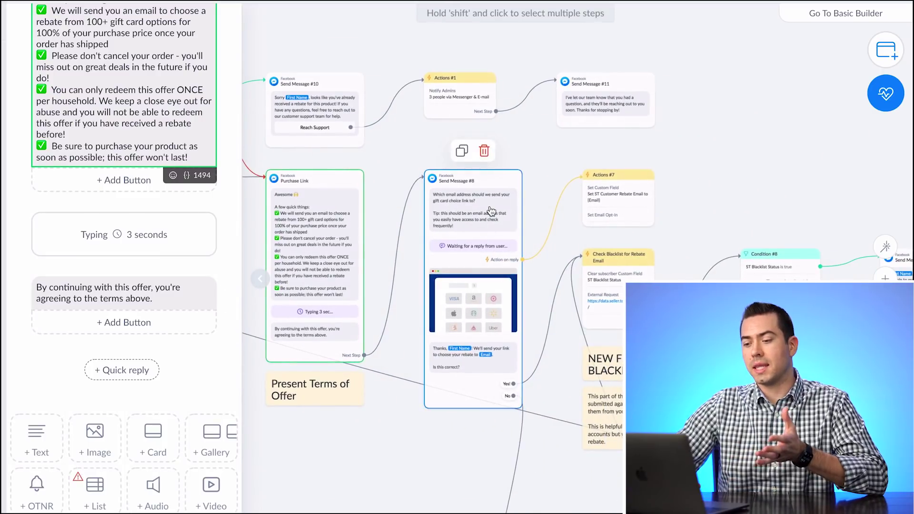
{"action": "scroll", "coordinate": [122, 224], "scroll_direction": "up", "scroll_amount": 3}
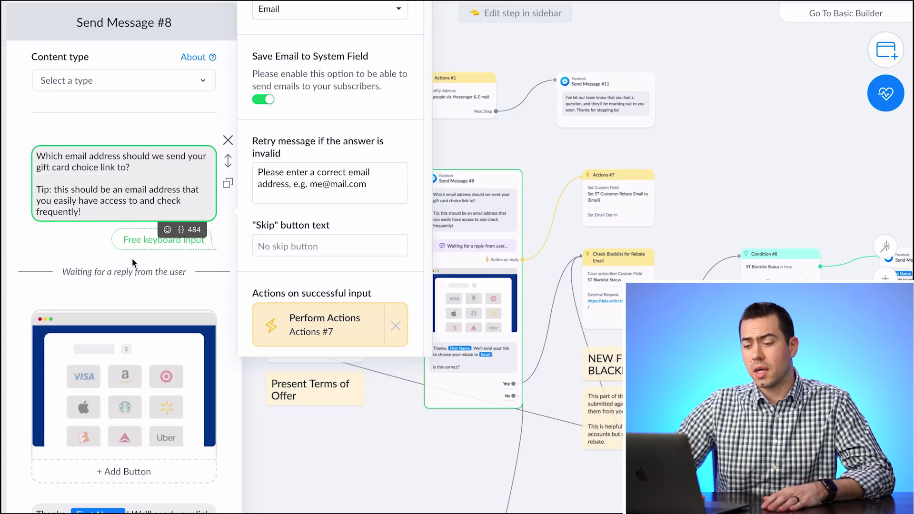
{"action": "scroll", "coordinate": [132, 263], "scroll_direction": "down", "scroll_amount": 3}
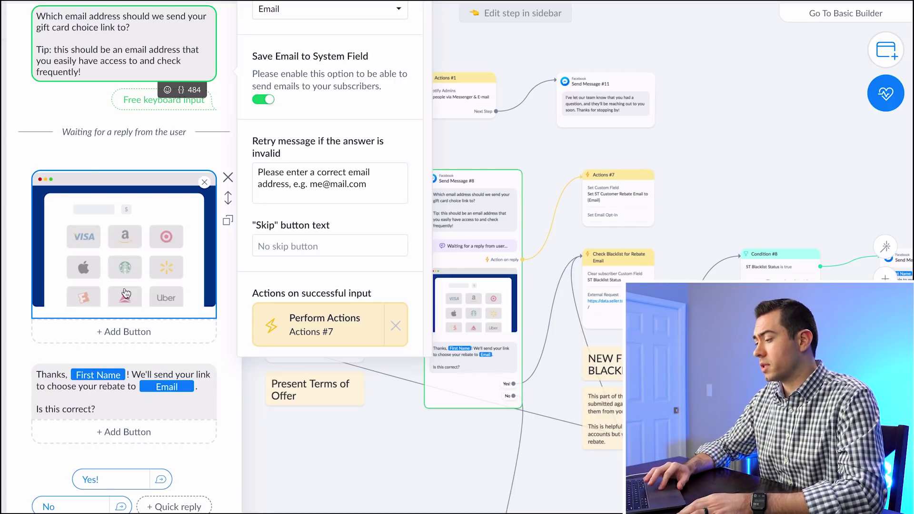
{"action": "scroll", "coordinate": [126, 284], "scroll_direction": "down", "scroll_amount": 2}
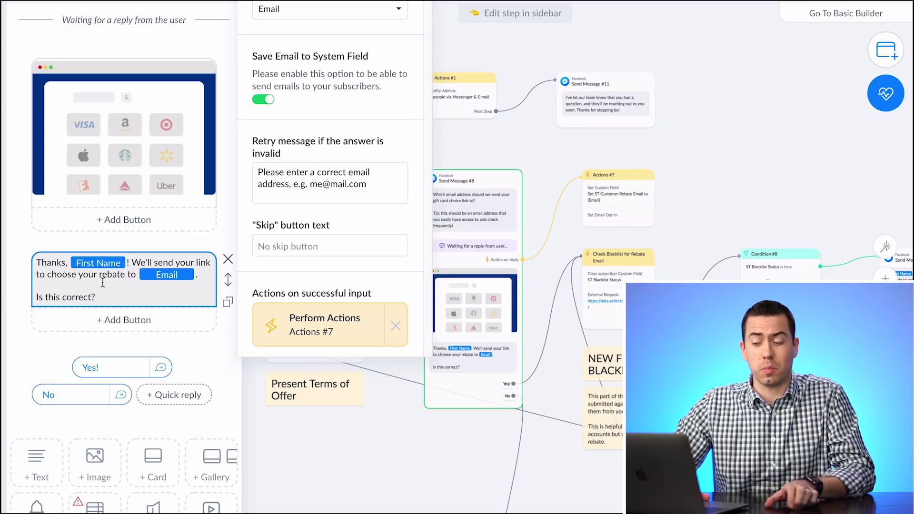
{"action": "left_click", "coordinate": [428, 459]}
{"action": "left_click_drag", "start_coordinate": [430, 458], "coordinate": [234, 407]}
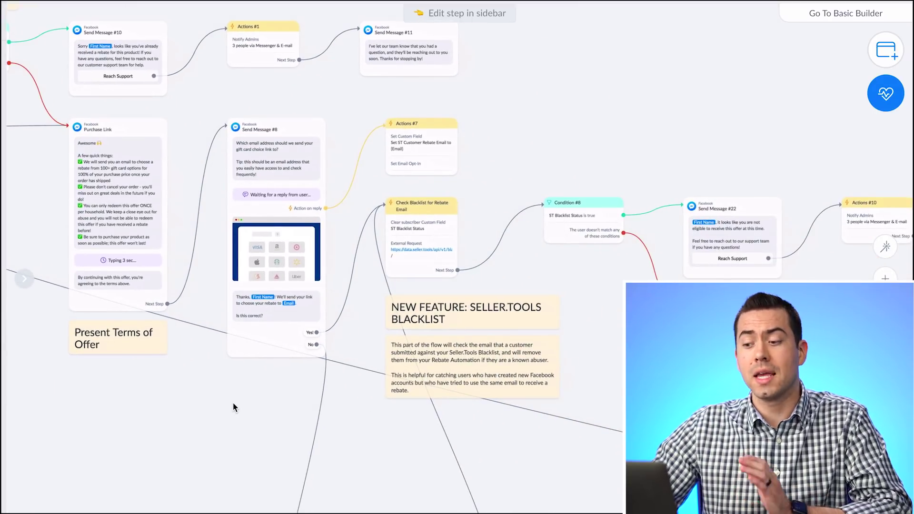
Step: Pan and zoom to the Seller.Tools Blacklist note and Condition #8's Send Messages #22 and #23
{"action": "left_click_drag", "start_coordinate": [392, 482], "coordinate": [279, 363]}
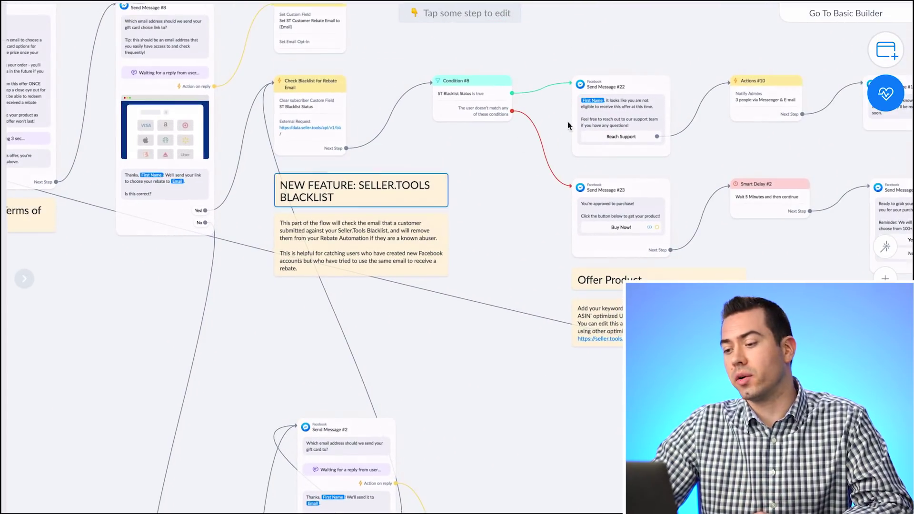
{"action": "left_click_drag", "start_coordinate": [467, 414], "coordinate": [422, 339]}
{"action": "mouse_move", "coordinate": [354, 392]}
{"action": "scroll", "coordinate": [436, 429], "scroll_direction": "up", "scroll_amount": 5}
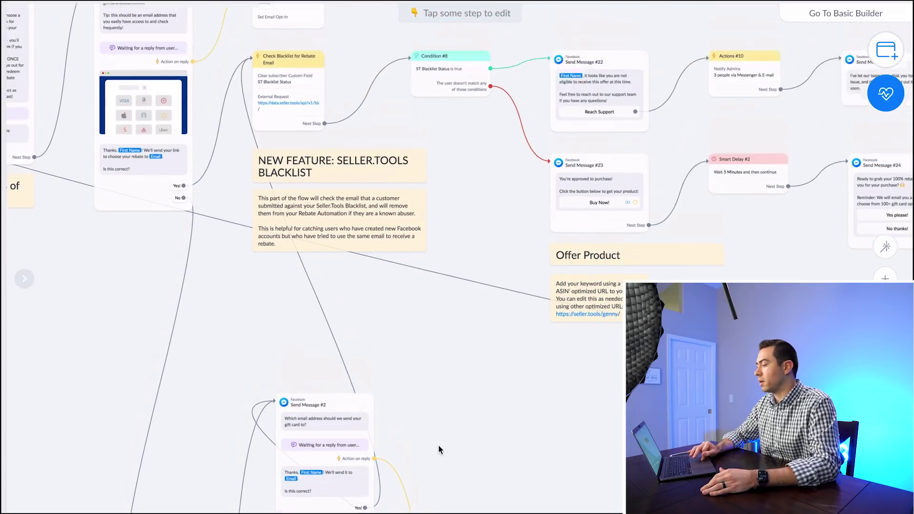
{"action": "scroll", "coordinate": [437, 454], "scroll_direction": "down", "scroll_amount": 2}
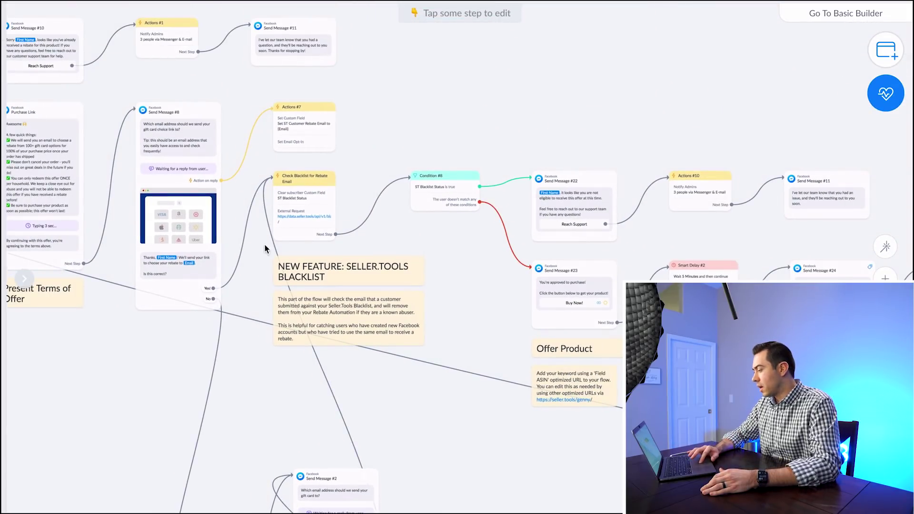
{"action": "left_click_drag", "start_coordinate": [454, 227], "coordinate": [379, 227]}
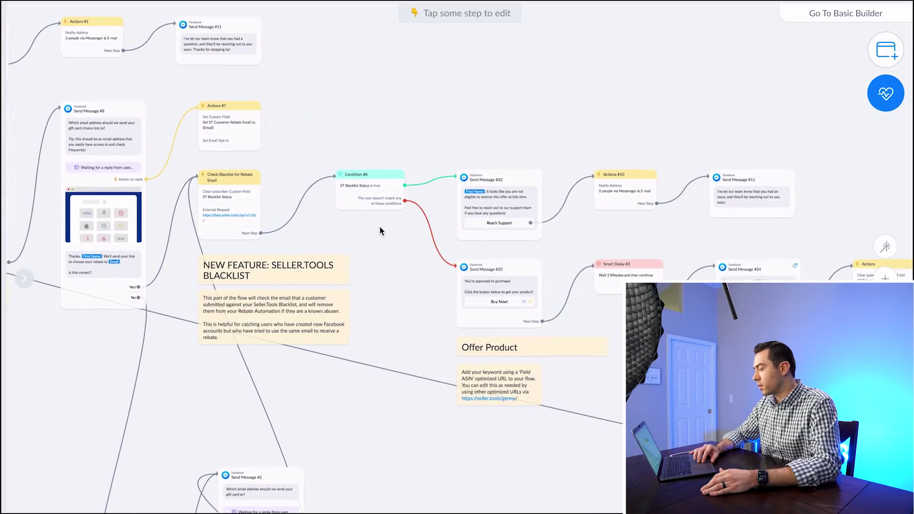
{"action": "scroll", "coordinate": [379, 226], "scroll_direction": "up", "scroll_amount": 2}
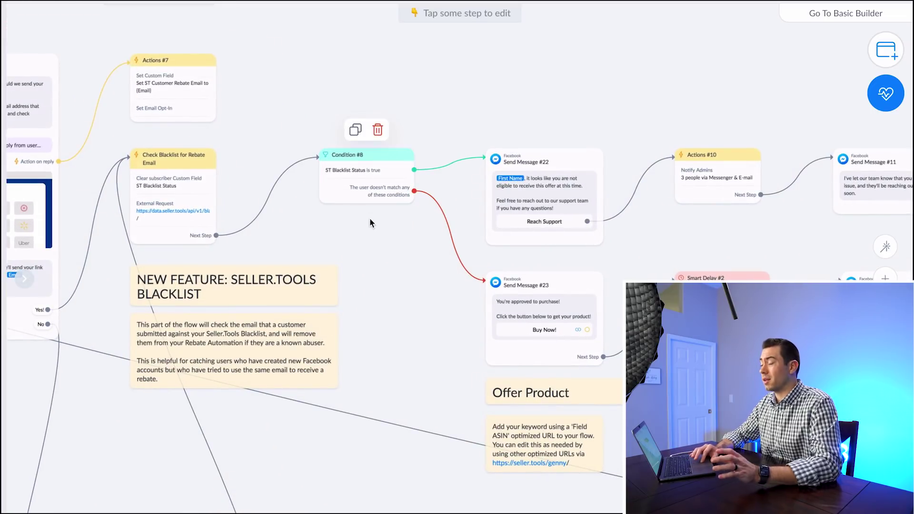
{"action": "left_click_drag", "start_coordinate": [419, 306], "coordinate": [300, 257]}
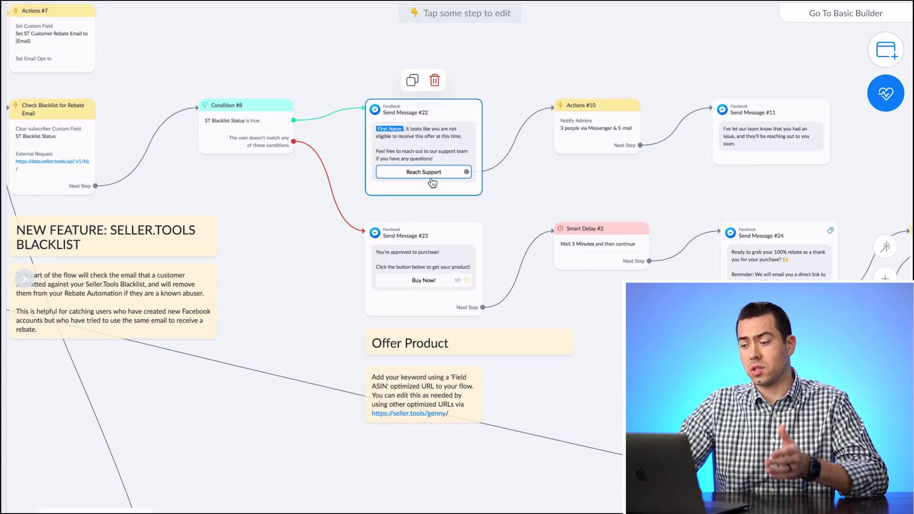
Step: Open Send Message #23, the purchase-approval message with its Buy Now! button
{"action": "left_click", "coordinate": [442, 253]}
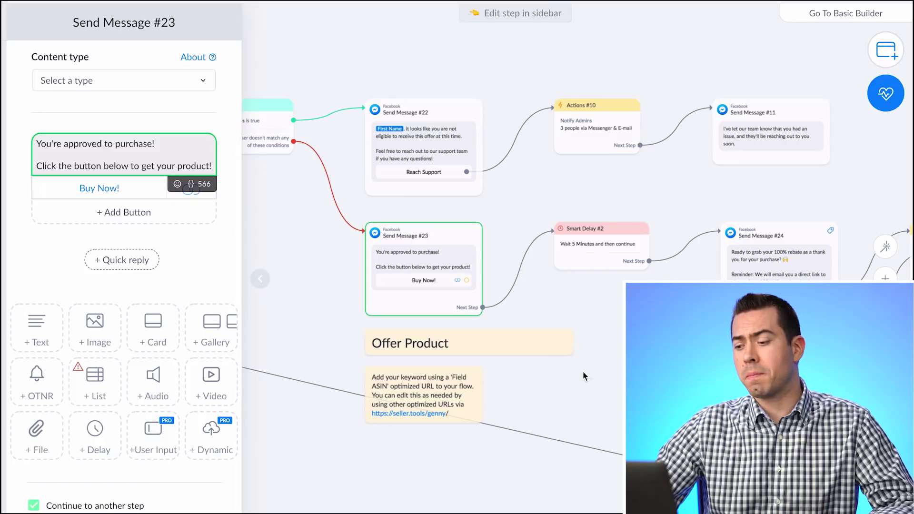
{"action": "scroll", "coordinate": [572, 347], "scroll_direction": "down", "scroll_amount": 5}
{"action": "scroll", "coordinate": [572, 348], "scroll_direction": "right", "scroll_amount": 2}
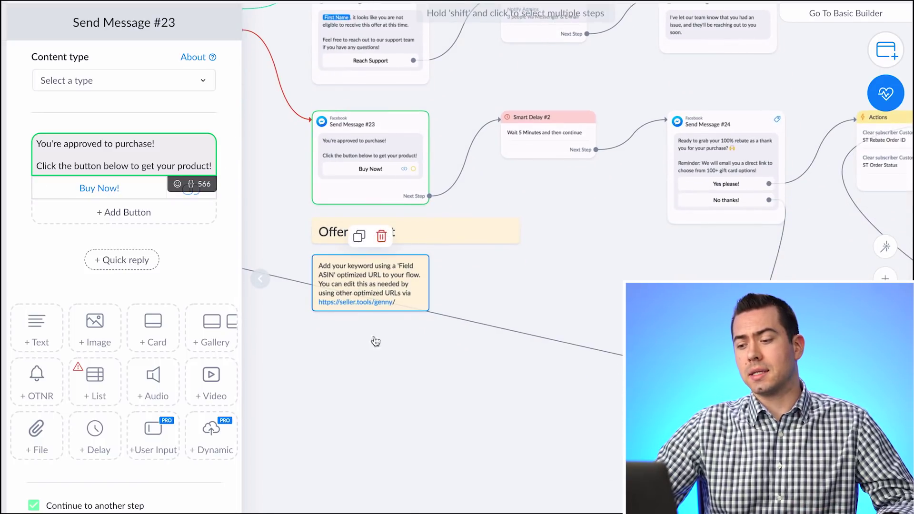
{"action": "scroll", "coordinate": [373, 350], "scroll_direction": "up", "scroll_amount": 3}
{"action": "left_click_drag", "start_coordinate": [372, 315], "coordinate": [482, 336]}
{"action": "left_click", "coordinate": [421, 229]}
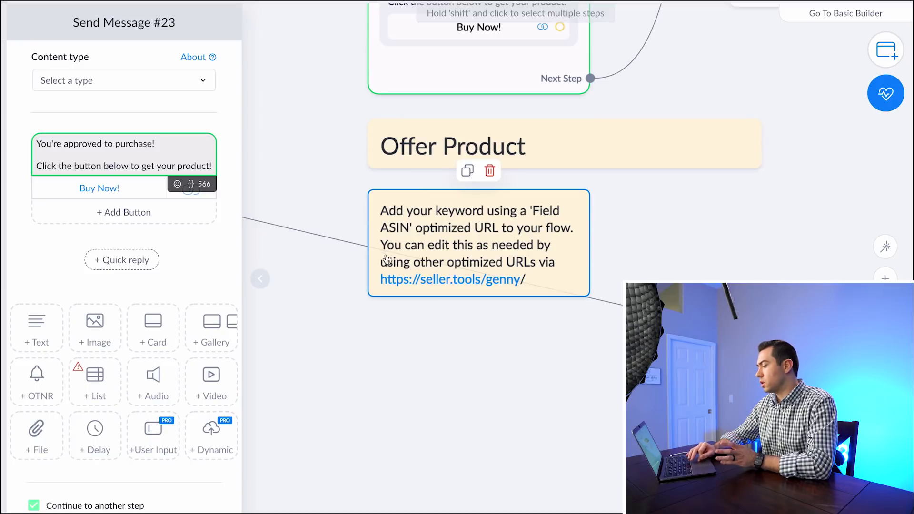
{"action": "left_click", "coordinate": [524, 393]}
{"action": "scroll", "coordinate": [547, 372], "scroll_direction": "down", "scroll_amount": 1}
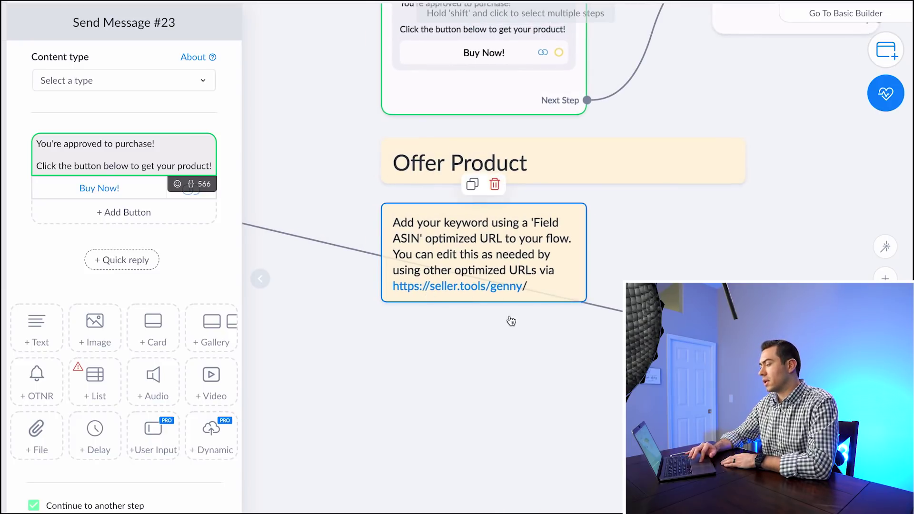
{"action": "scroll", "coordinate": [490, 385], "scroll_direction": "up", "scroll_amount": 2}
{"action": "scroll", "coordinate": [490, 386], "scroll_direction": "left", "scroll_amount": 2}
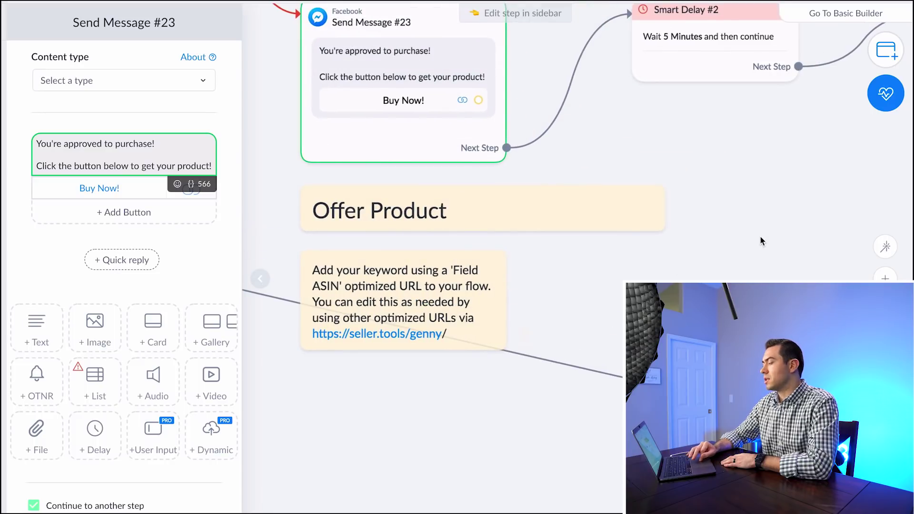
{"action": "scroll", "coordinate": [761, 241], "scroll_direction": "down", "scroll_amount": 5}
{"action": "scroll", "coordinate": [576, 181], "scroll_direction": "right", "scroll_amount": 2}
{"action": "scroll", "coordinate": [576, 181], "scroll_direction": "up", "scroll_amount": 1}
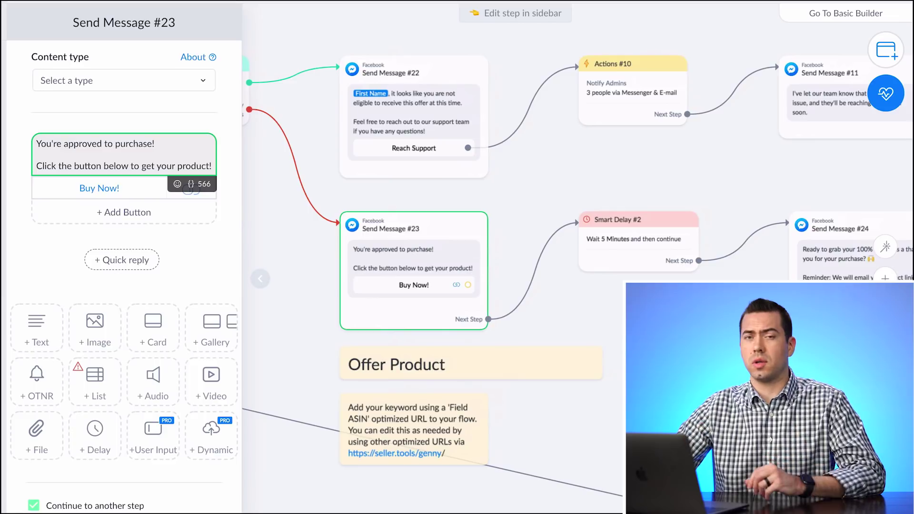
{"action": "scroll", "coordinate": [576, 200], "scroll_direction": "right", "scroll_amount": 4}
{"action": "scroll", "coordinate": [576, 200], "scroll_direction": "up", "scroll_amount": 1}
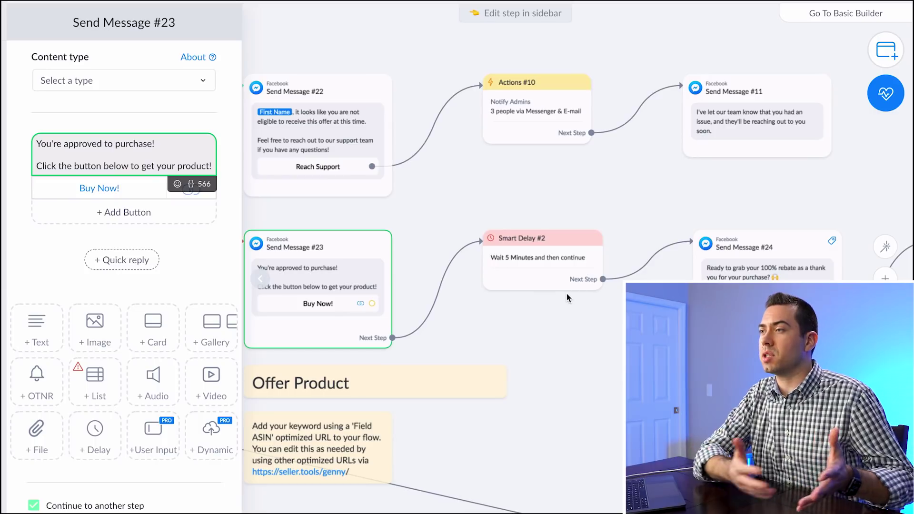
{"action": "left_click_drag", "start_coordinate": [601, 363], "coordinate": [401, 334]}
Step: Open the 100% rebate offer Send Message #24, then pan to the Actions step and Send Message #1
{"action": "left_click", "coordinate": [522, 269]}
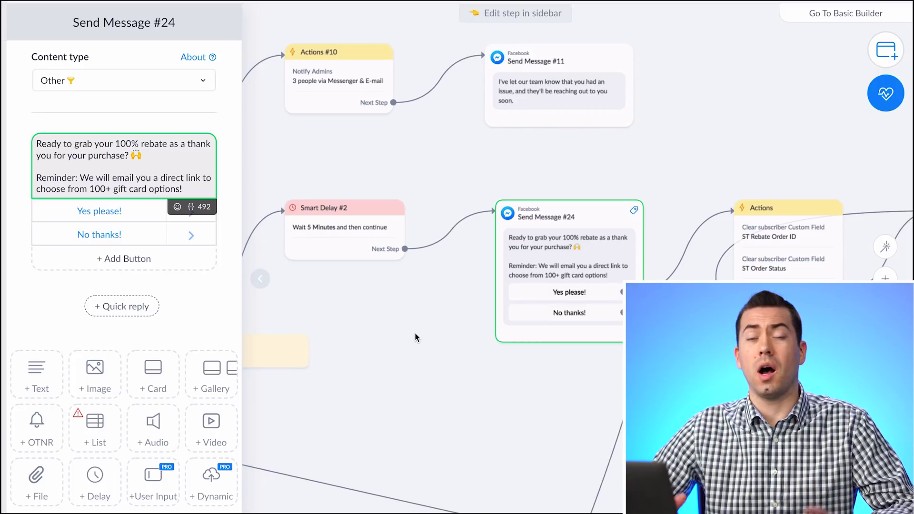
{"action": "left_click_drag", "start_coordinate": [470, 387], "coordinate": [315, 346]}
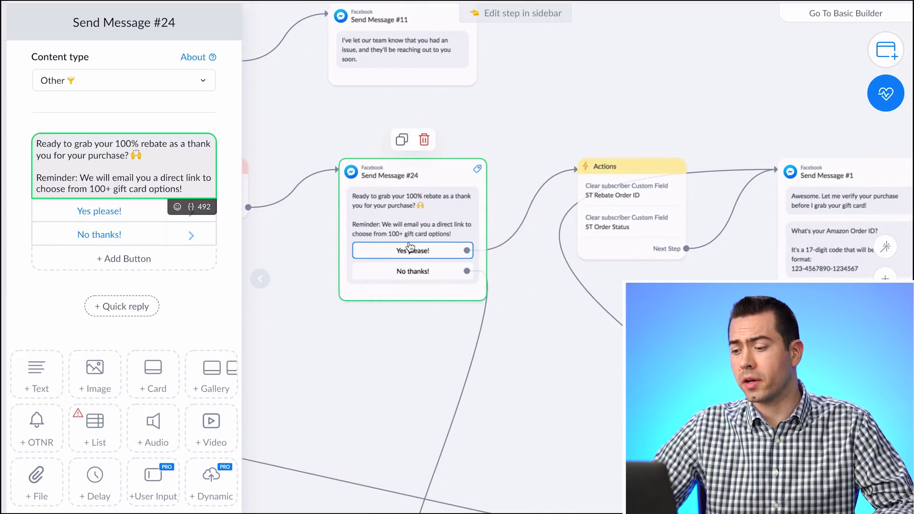
{"action": "left_click_drag", "start_coordinate": [407, 367], "coordinate": [396, 335]}
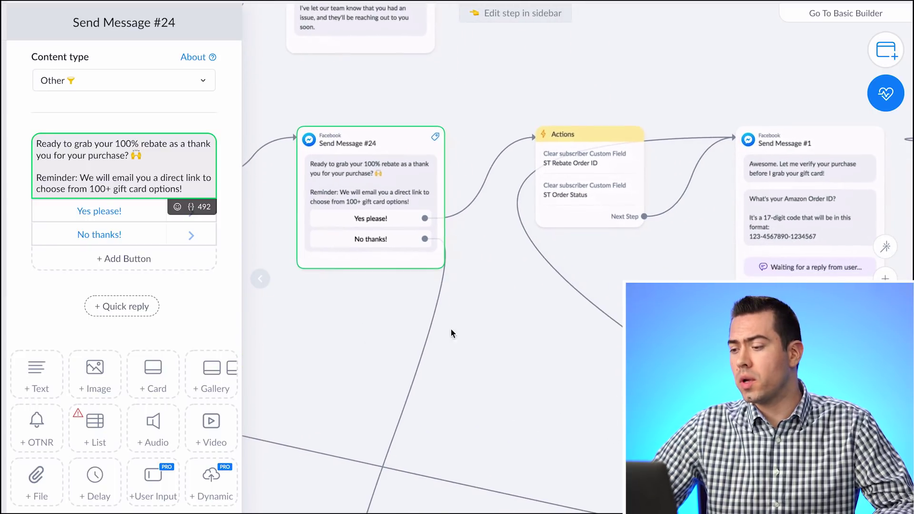
{"action": "left_click_drag", "start_coordinate": [526, 294], "coordinate": [486, 147]}
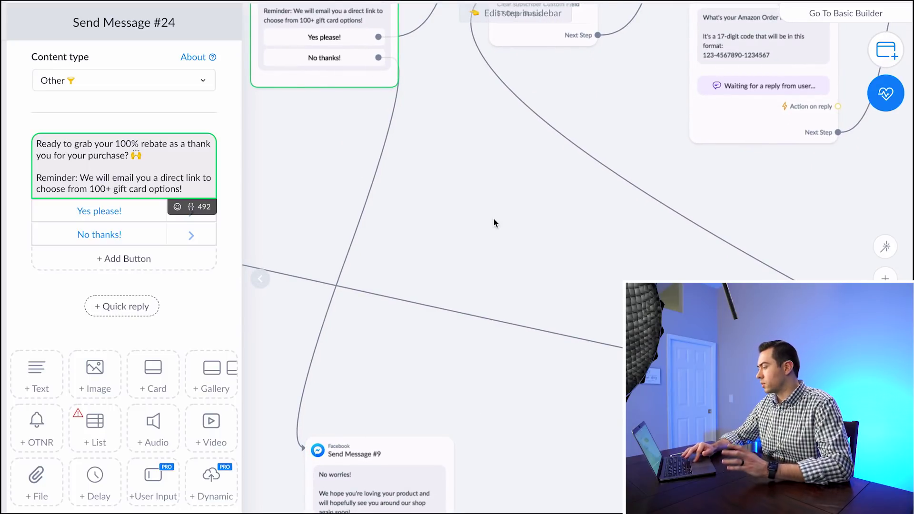
{"action": "left_click_drag", "start_coordinate": [492, 221], "coordinate": [453, 434]}
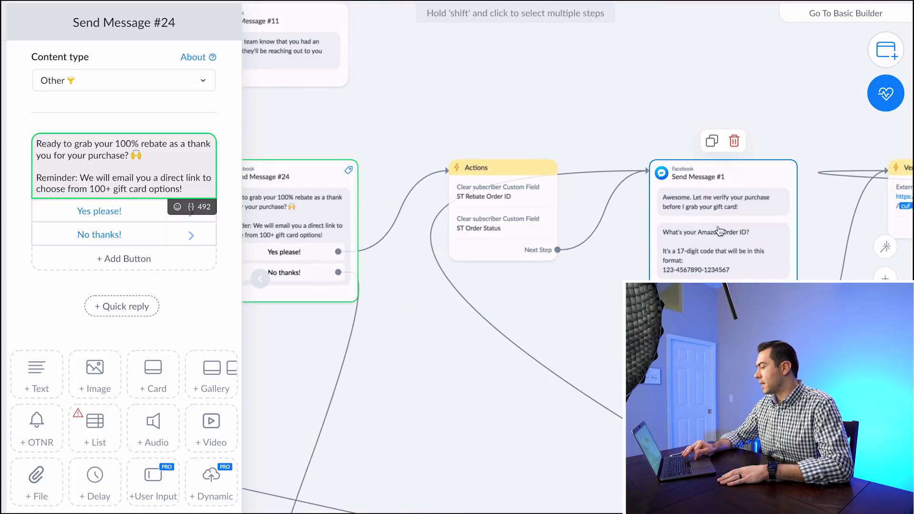
Step: Check Send Message #1 saves the Amazon Order ID to ST Rebate Order ID, then pan to Verify Order
{"action": "left_click", "coordinate": [705, 181]}
{"action": "left_click", "coordinate": [87, 235]}
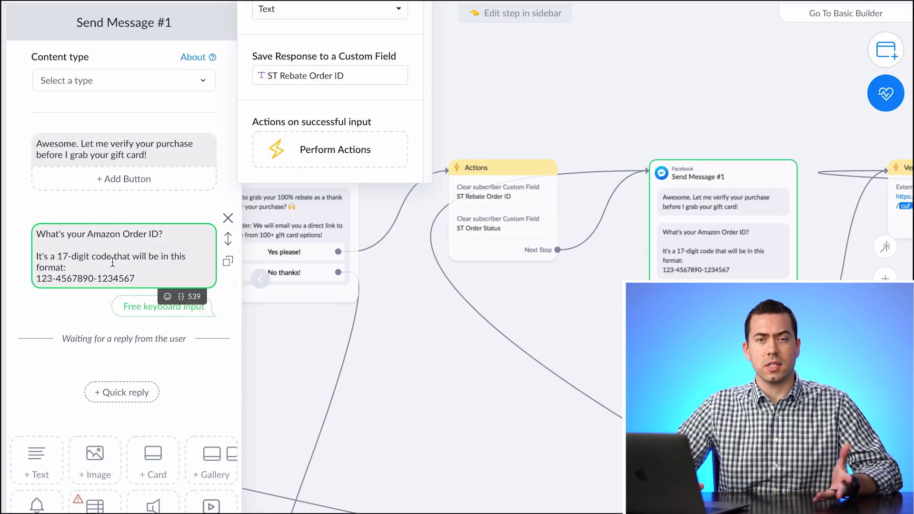
{"action": "left_click_drag", "start_coordinate": [466, 398], "coordinate": [314, 304]}
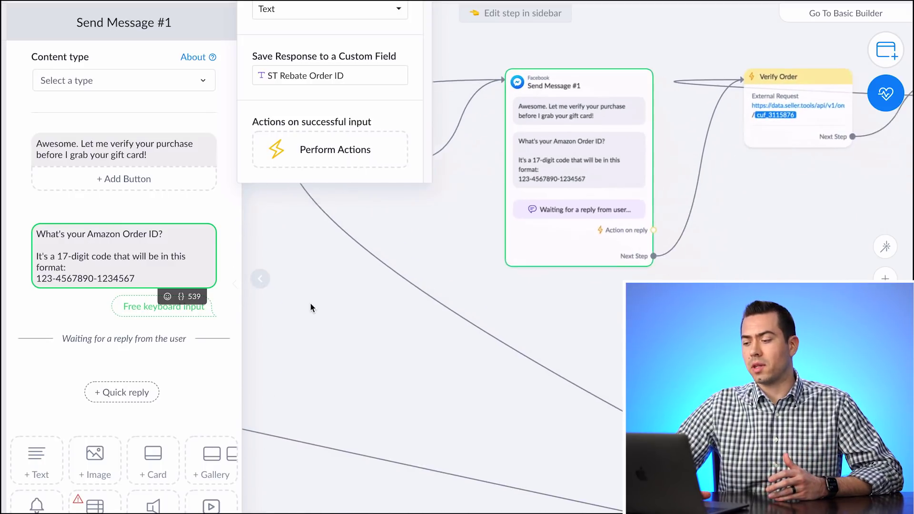
{"action": "left_click_drag", "start_coordinate": [778, 269], "coordinate": [496, 338]}
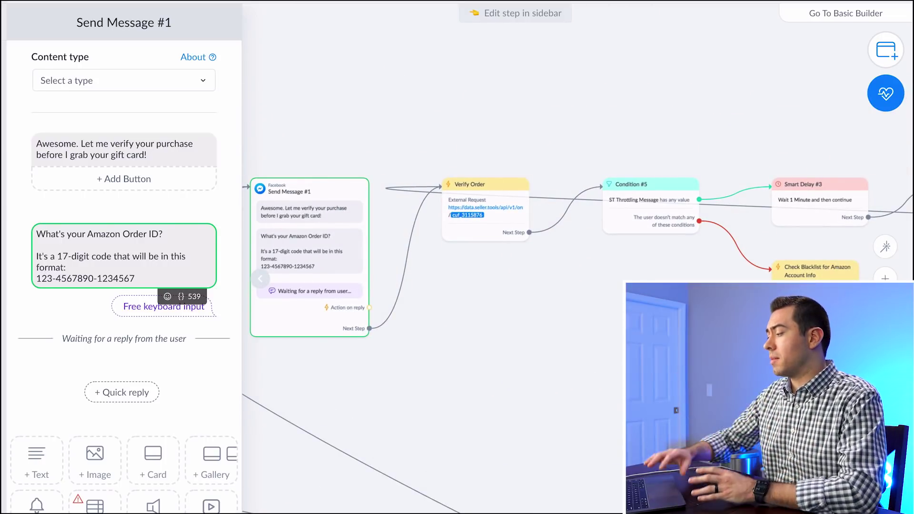
{"action": "left_click_drag", "start_coordinate": [638, 335], "coordinate": [420, 332]}
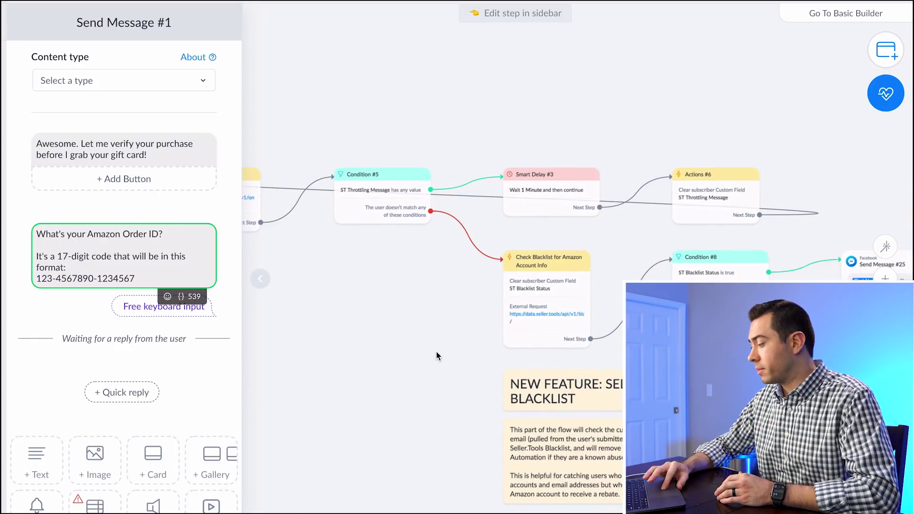
Step: Zoom into the Seller.Tools blacklist note beside Condition #8 and leave it unchanged
{"action": "left_click_drag", "start_coordinate": [436, 351], "coordinate": [319, 290]}
{"action": "scroll", "coordinate": [319, 290], "scroll_direction": "up", "scroll_amount": 3}
{"action": "scroll", "coordinate": [329, 350], "scroll_direction": "up", "scroll_amount": 2}
{"action": "scroll", "coordinate": [328, 349], "scroll_direction": "right", "scroll_amount": 2}
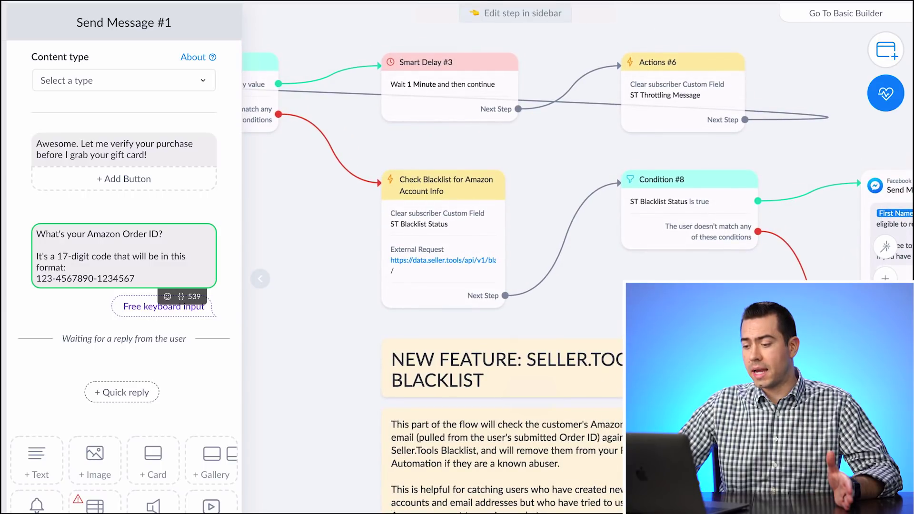
{"action": "scroll", "coordinate": [686, 213], "scroll_direction": "down", "scroll_amount": 5}
{"action": "scroll", "coordinate": [686, 213], "scroll_direction": "right", "scroll_amount": 2}
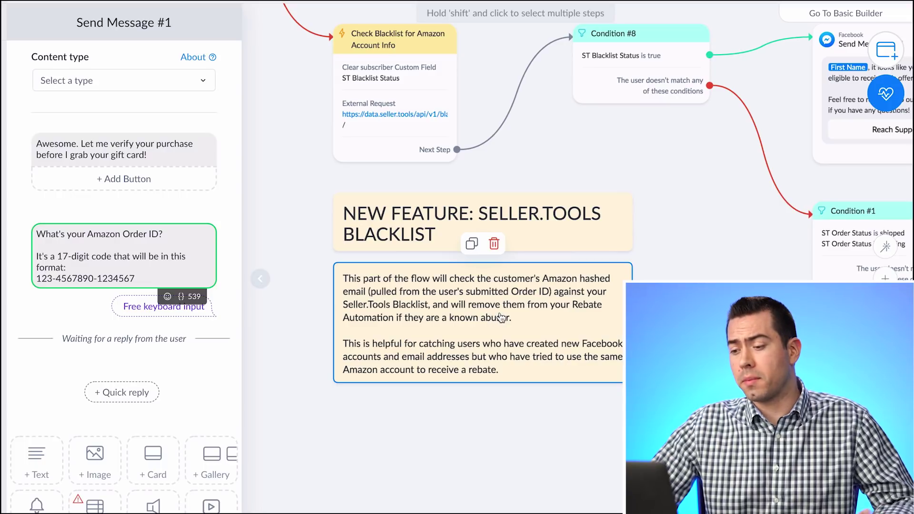
{"action": "left_click", "coordinate": [659, 319]}
Step: Pan to Send Message #25's not-eligible reply, inspect it, then deselect it
{"action": "left_click_drag", "start_coordinate": [660, 319], "coordinate": [491, 420]}
{"action": "left_click_drag", "start_coordinate": [559, 411], "coordinate": [502, 196]}
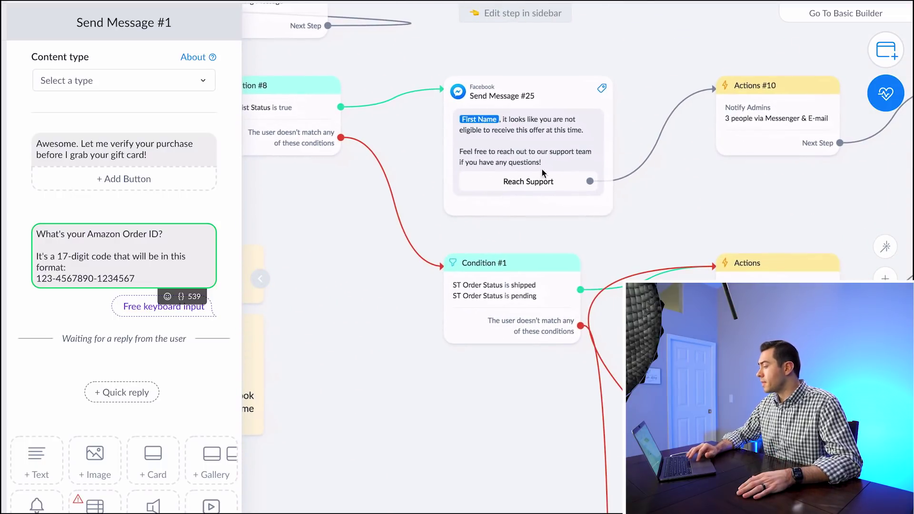
{"action": "left_click", "coordinate": [502, 196]}
{"action": "left_click", "coordinate": [714, 119]}
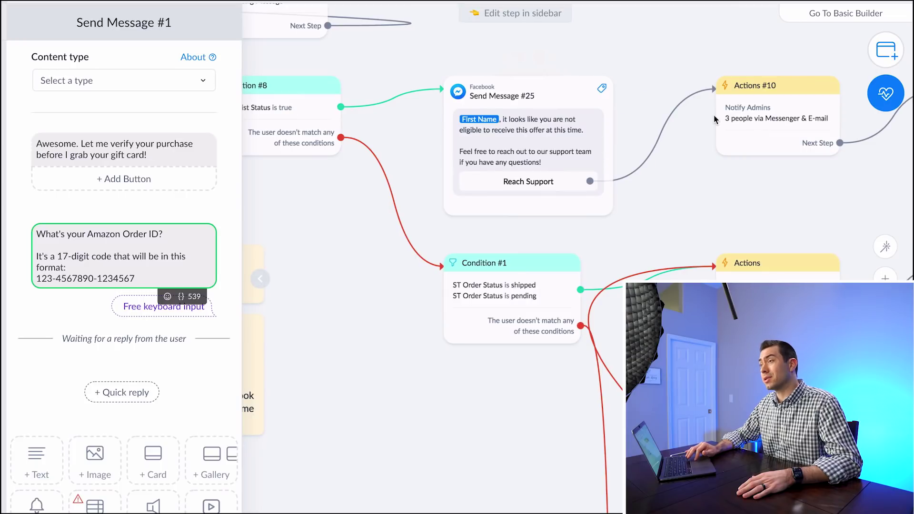
Step: Inspect the order-status Condition #1 and the four-ASIN checks leading to Counter Addition (+1)
{"action": "scroll", "coordinate": [711, 198], "scroll_direction": "down", "scroll_amount": 5}
{"action": "scroll", "coordinate": [711, 198], "scroll_direction": "right", "scroll_amount": 5}
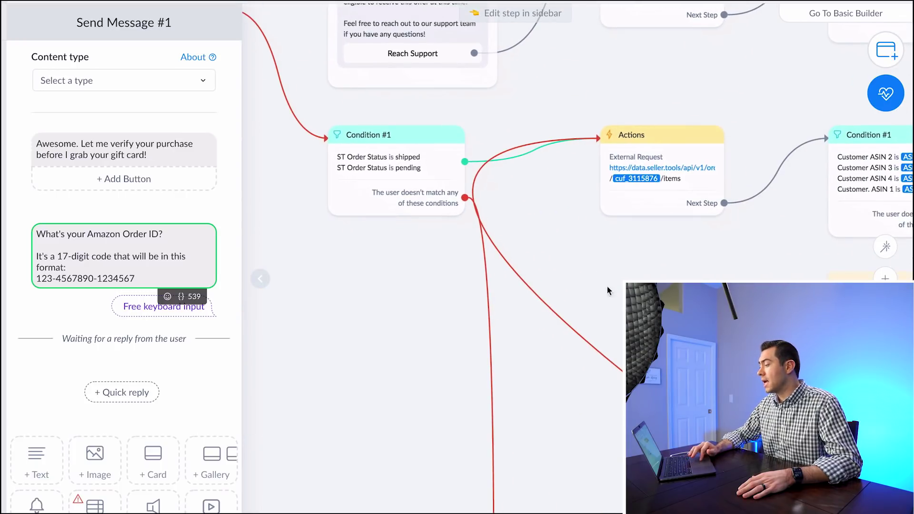
{"action": "left_click", "coordinate": [367, 187]}
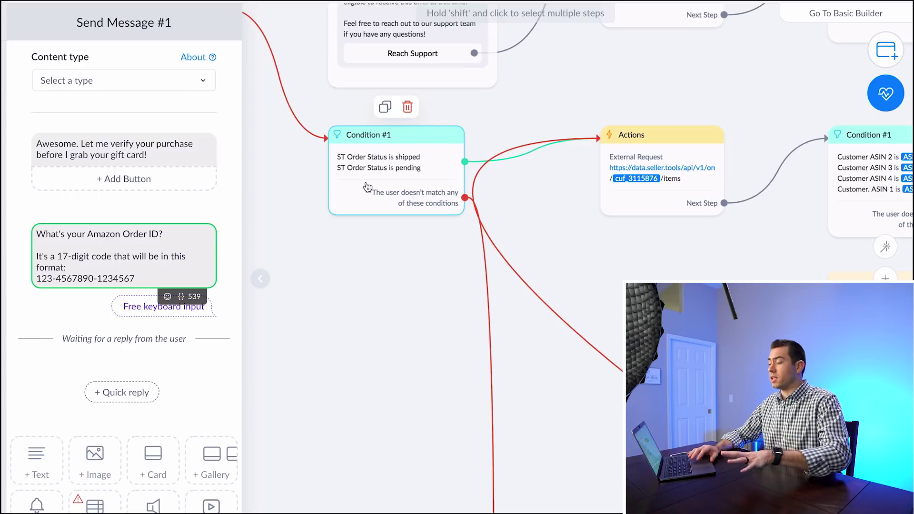
{"action": "left_click", "coordinate": [574, 261]}
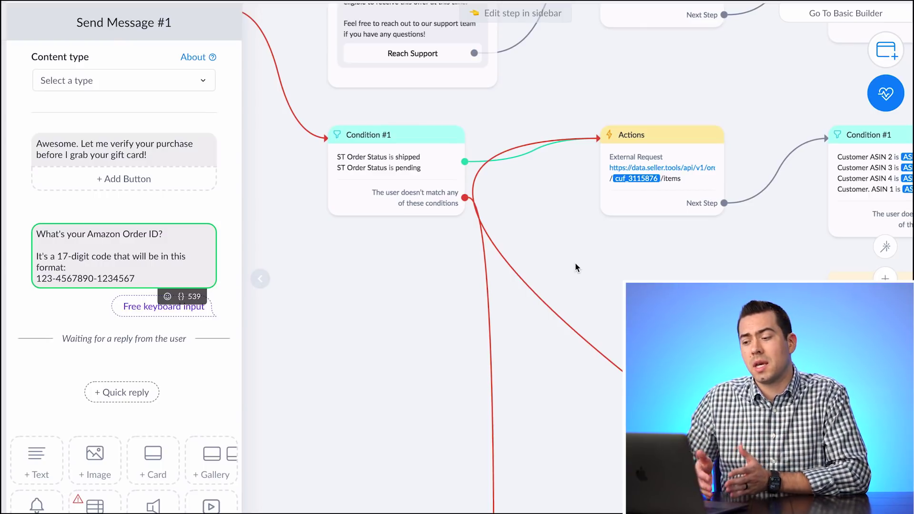
{"action": "scroll", "coordinate": [487, 224], "scroll_direction": "right", "scroll_amount": 5}
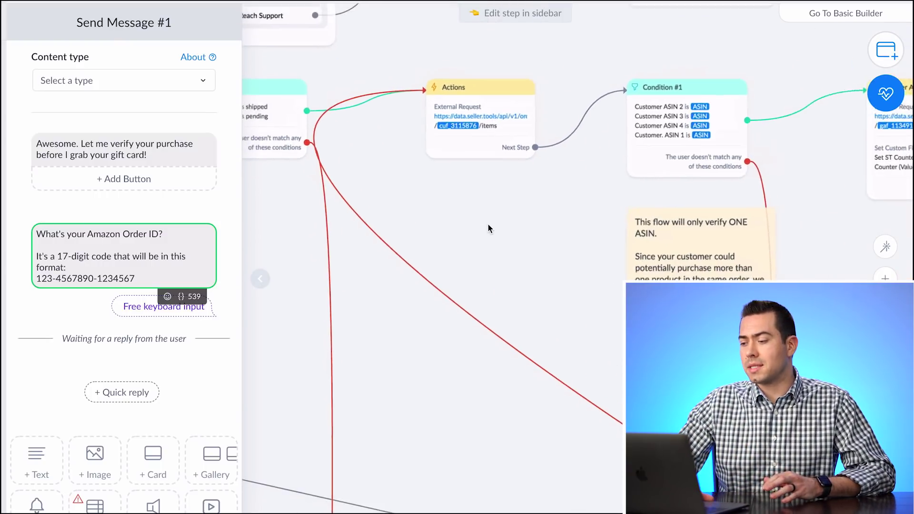
{"action": "left_click_drag", "start_coordinate": [547, 249], "coordinate": [362, 191]}
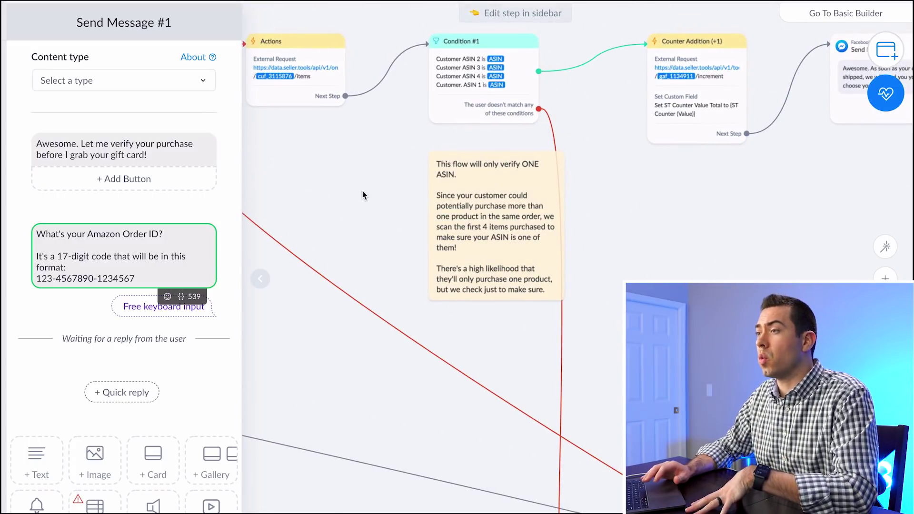
{"action": "left_click_drag", "start_coordinate": [366, 207], "coordinate": [394, 267]}
{"action": "scroll", "coordinate": [395, 267], "scroll_direction": "up", "scroll_amount": 3}
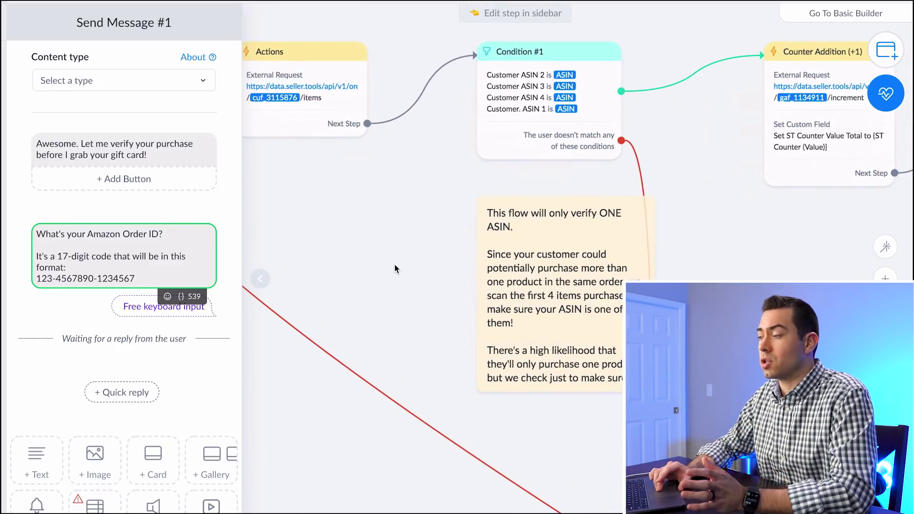
{"action": "scroll", "coordinate": [393, 281], "scroll_direction": "up", "scroll_amount": 2}
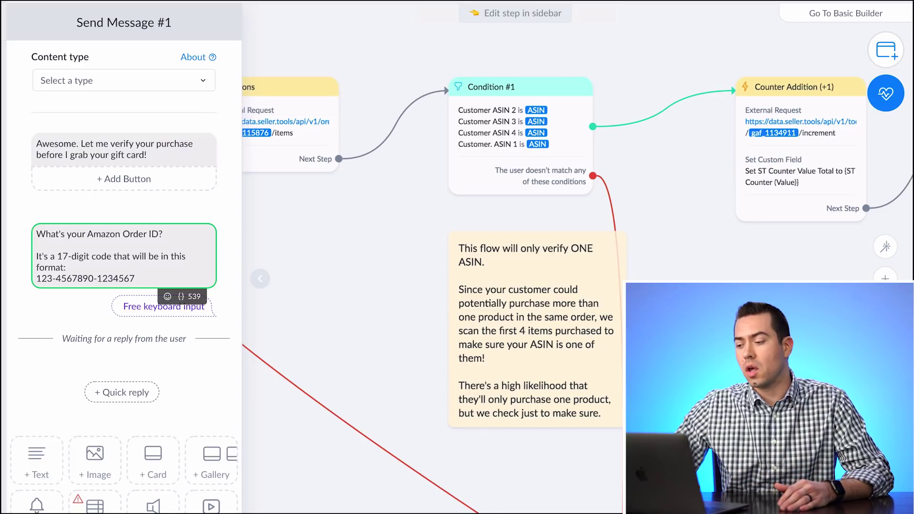
Step: Pan to the shipping-wait message before Get Order Status and select it
{"action": "scroll", "coordinate": [523, 285], "scroll_direction": "right", "scroll_amount": 3}
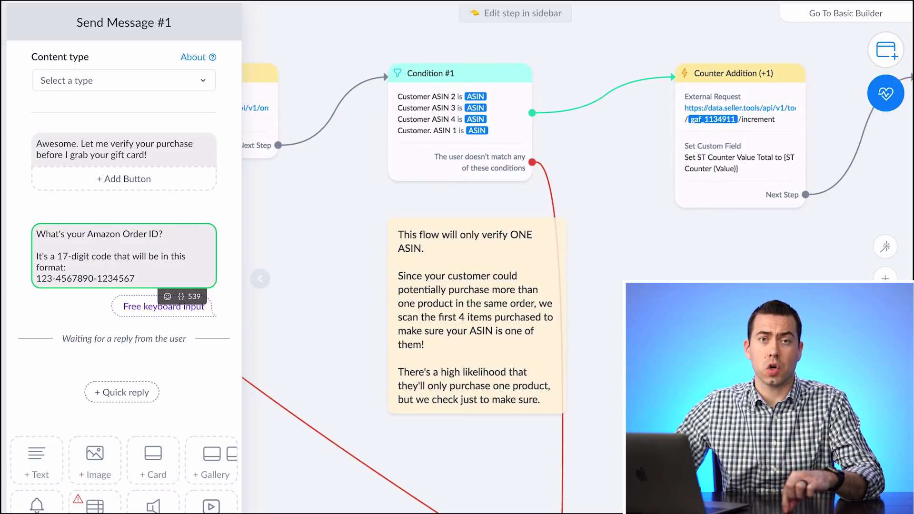
{"action": "scroll", "coordinate": [619, 236], "scroll_direction": "down", "scroll_amount": 2}
{"action": "scroll", "coordinate": [618, 236], "scroll_direction": "up", "scroll_amount": 2}
{"action": "left_click_drag", "start_coordinate": [606, 294], "coordinate": [530, 334]}
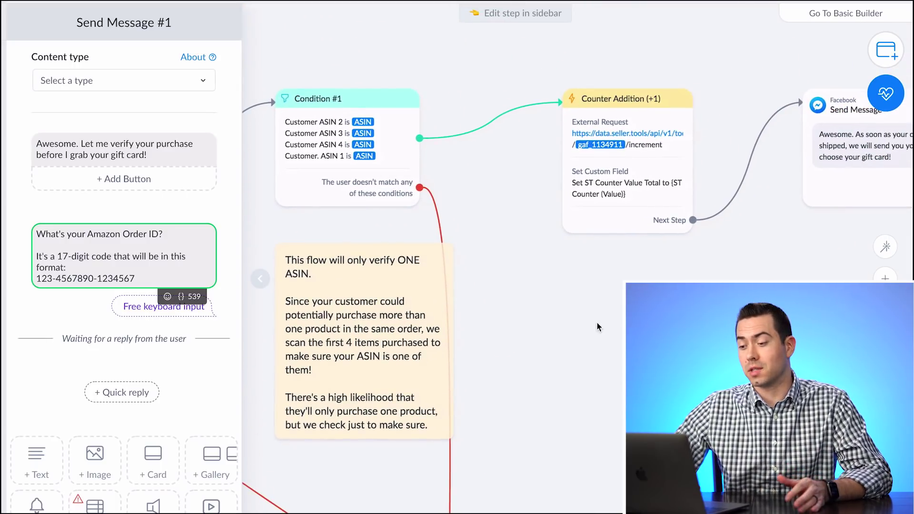
{"action": "scroll", "coordinate": [597, 324], "scroll_direction": "down", "scroll_amount": 2}
{"action": "left_click_drag", "start_coordinate": [597, 323], "coordinate": [453, 292]}
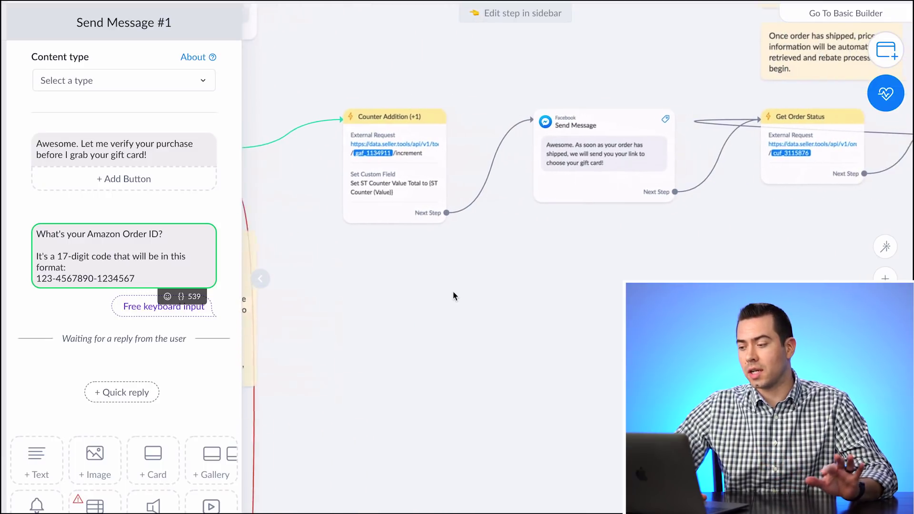
{"action": "left_click", "coordinate": [617, 188]}
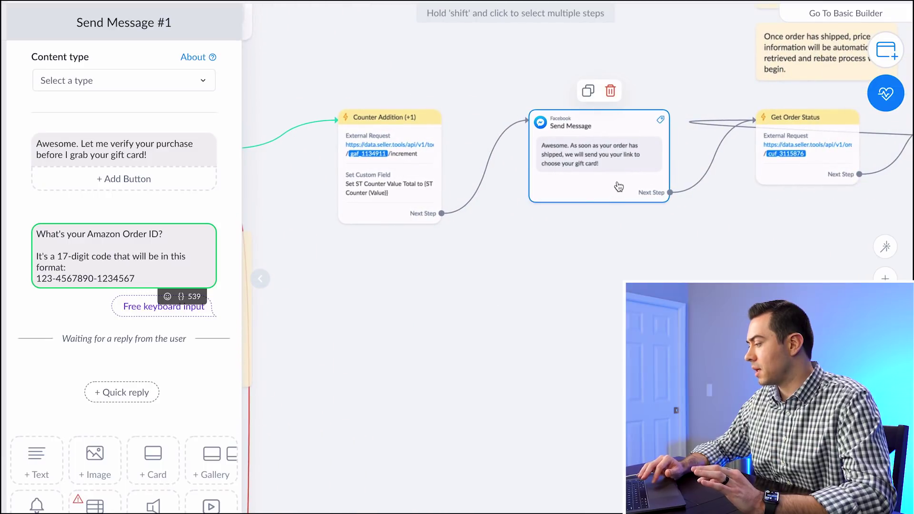
Step: Review the shipping-wait message's text in the sidebar without editing it
{"action": "left_click", "coordinate": [618, 186]}
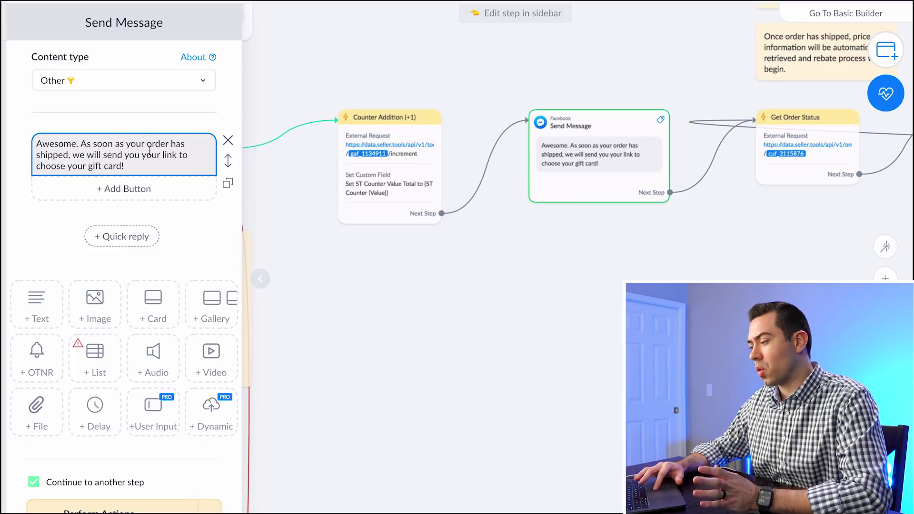
{"action": "left_click", "coordinate": [561, 296]}
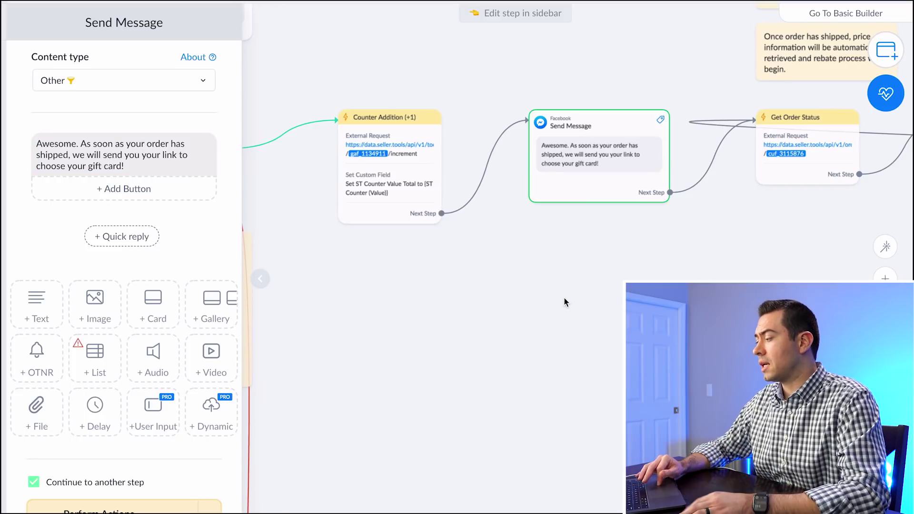
{"action": "scroll", "coordinate": [562, 296], "scroll_direction": "right", "scroll_amount": 5}
{"action": "scroll", "coordinate": [527, 276], "scroll_direction": "right", "scroll_amount": 10}
{"action": "scroll", "coordinate": [336, 259], "scroll_direction": "down", "scroll_amount": 3}
Step: Follow the shipped-order branch from the pending-order Condition #1 toward Check Wallet Balance
{"action": "left_click_drag", "start_coordinate": [461, 300], "coordinate": [352, 281]}
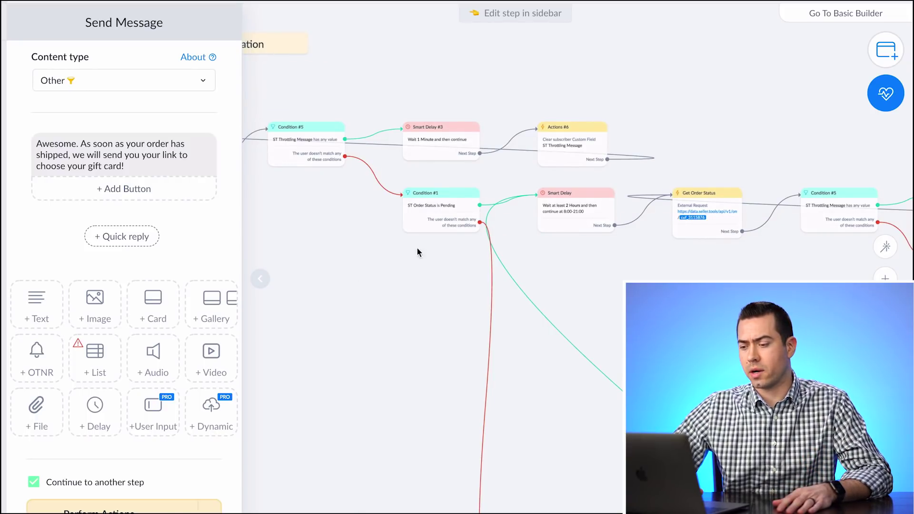
{"action": "left_click", "coordinate": [435, 222]}
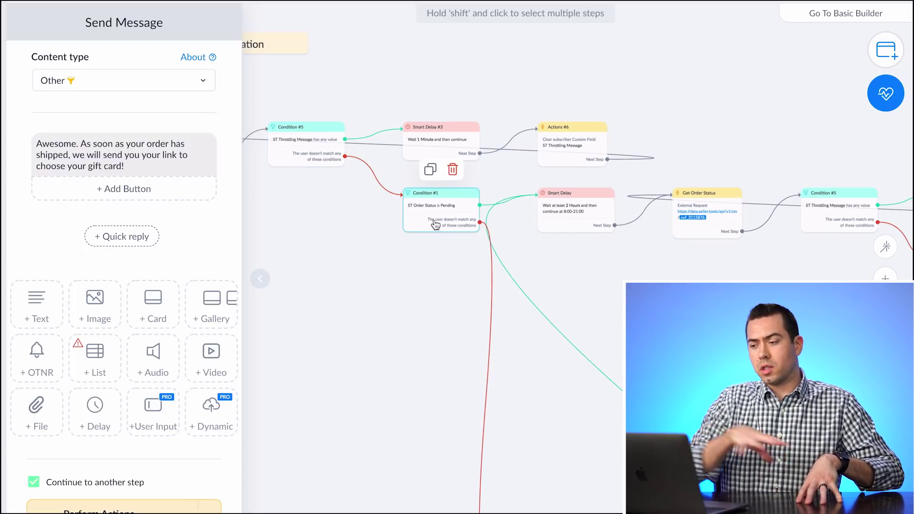
{"action": "left_click_drag", "start_coordinate": [274, 251], "coordinate": [396, 271]}
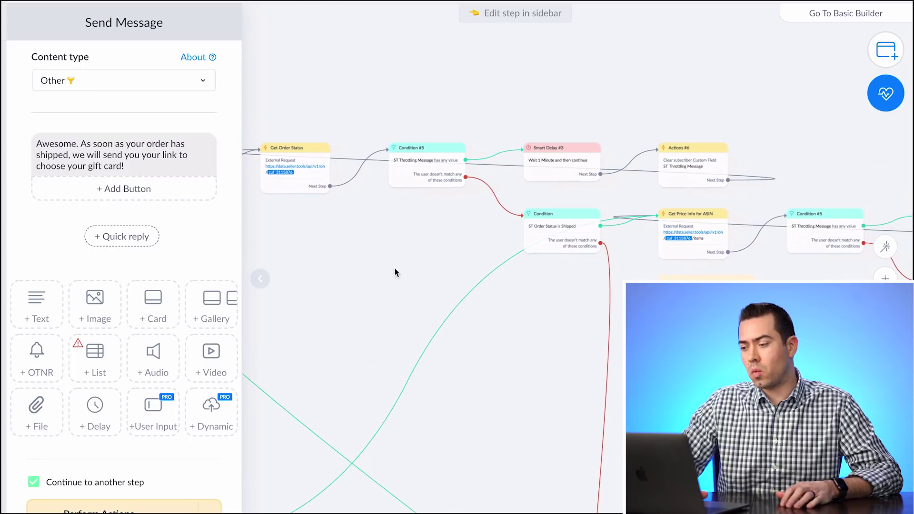
{"action": "scroll", "coordinate": [487, 370], "scroll_direction": "right", "scroll_amount": 5}
{"action": "scroll", "coordinate": [585, 373], "scroll_direction": "down", "scroll_amount": 2}
{"action": "scroll", "coordinate": [584, 372], "scroll_direction": "down", "scroll_amount": 4}
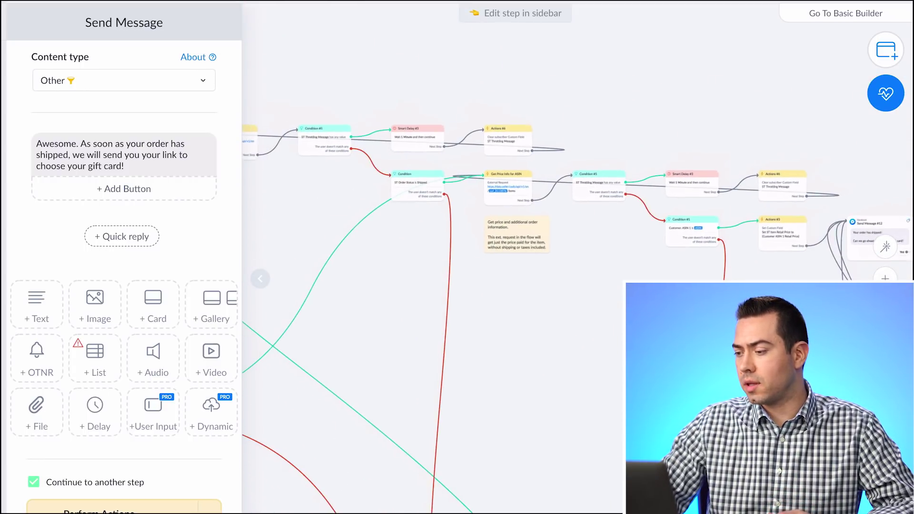
{"action": "scroll", "coordinate": [312, 357], "scroll_direction": "right", "scroll_amount": 6}
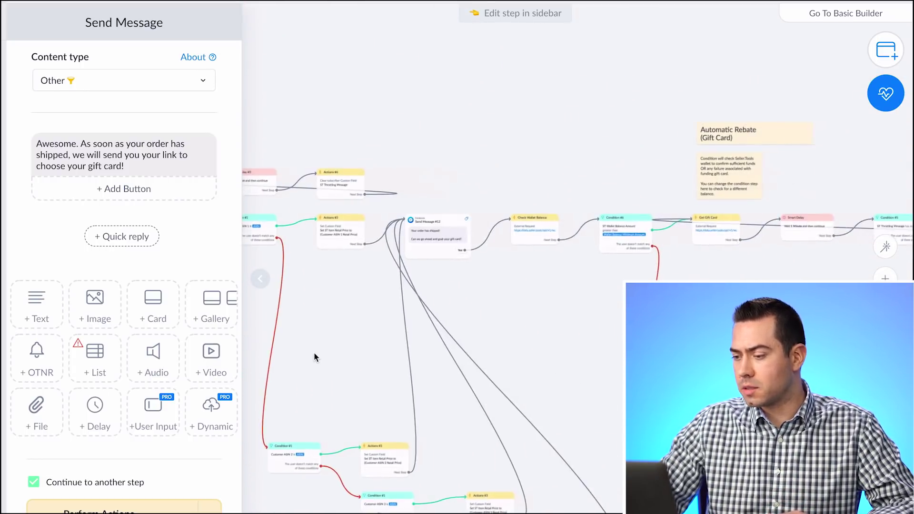
Step: Review Send Message #12 in the gift-card section
{"action": "left_click", "coordinate": [428, 239]}
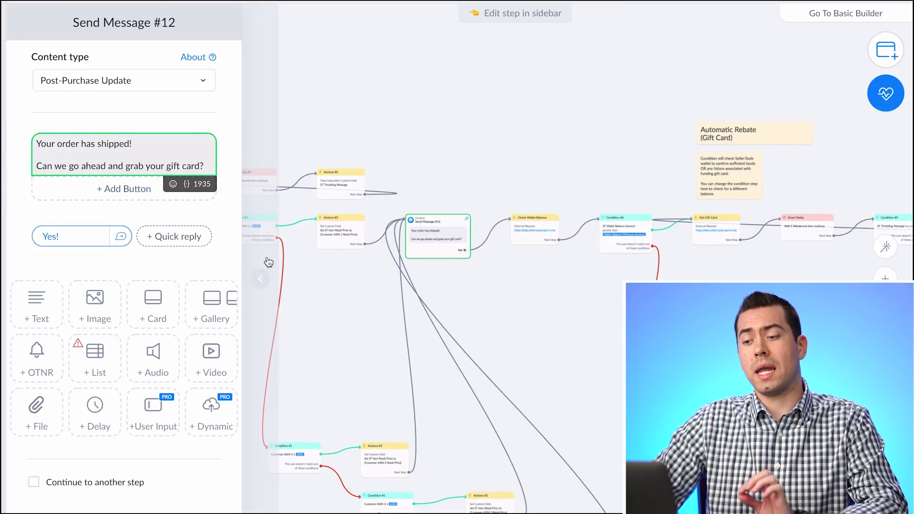
{"action": "scroll", "coordinate": [501, 247], "scroll_direction": "down", "scroll_amount": 2}
{"action": "scroll", "coordinate": [501, 247], "scroll_direction": "right", "scroll_amount": 3}
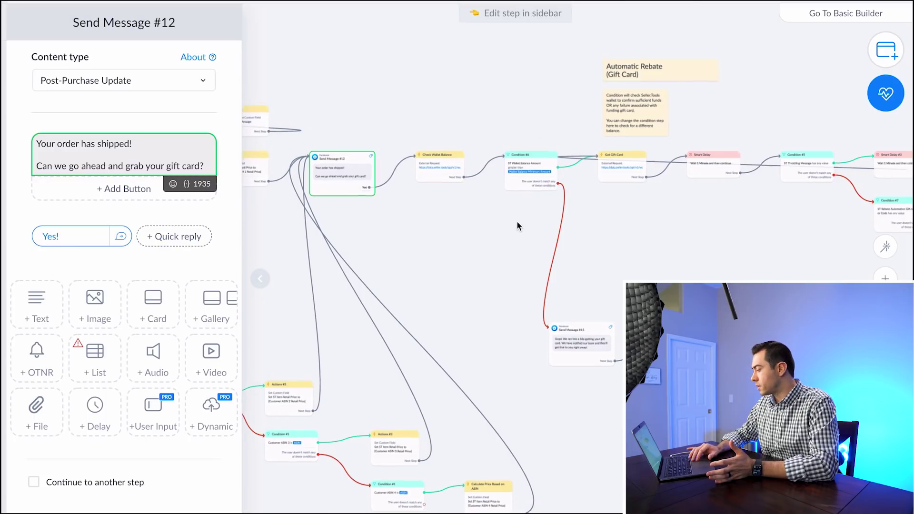
{"action": "scroll", "coordinate": [516, 220], "scroll_direction": "up", "scroll_amount": 5}
{"action": "scroll", "coordinate": [380, 240], "scroll_direction": "up", "scroll_amount": 2}
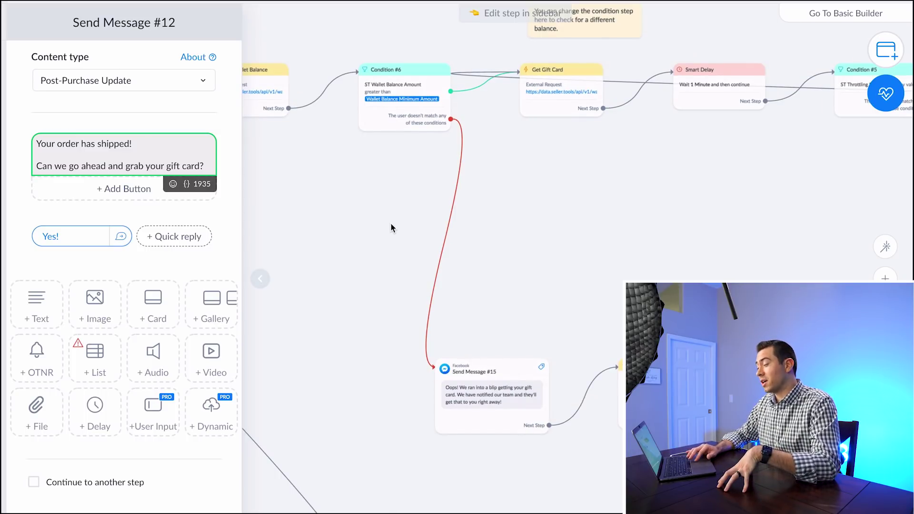
Step: Read Send Message #15's gift-card blip apology, then survey Actions #4, Condition #7 and Abuse Protection Tagging
{"action": "left_click", "coordinate": [514, 412]}
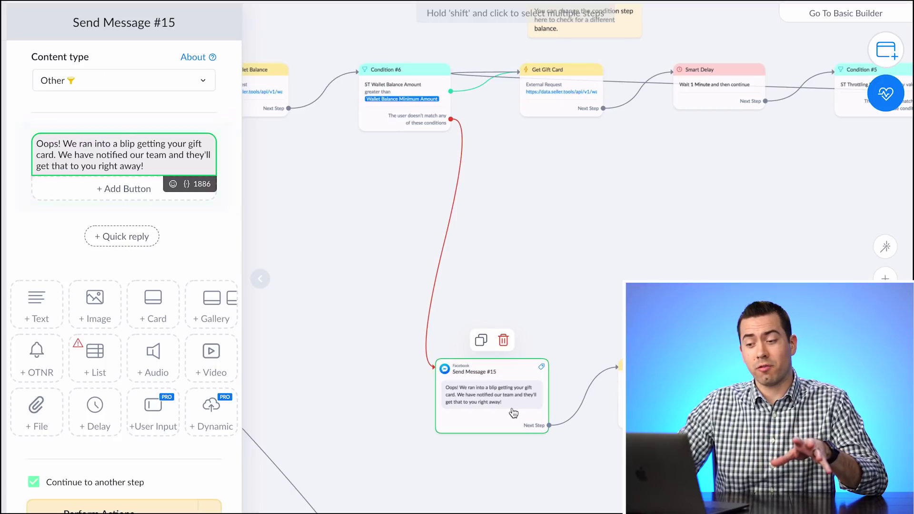
{"action": "mouse_move", "coordinate": [54, 147]}
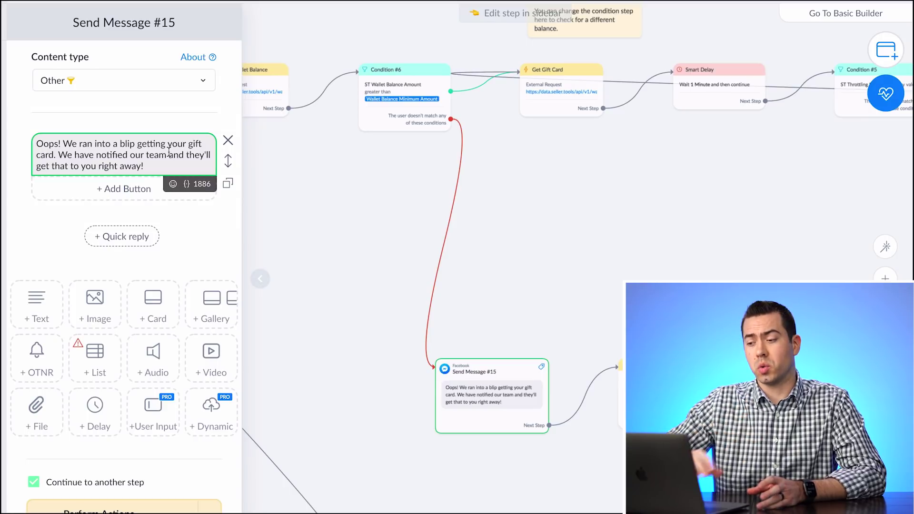
{"action": "left_click_drag", "start_coordinate": [608, 224], "coordinate": [433, 262]}
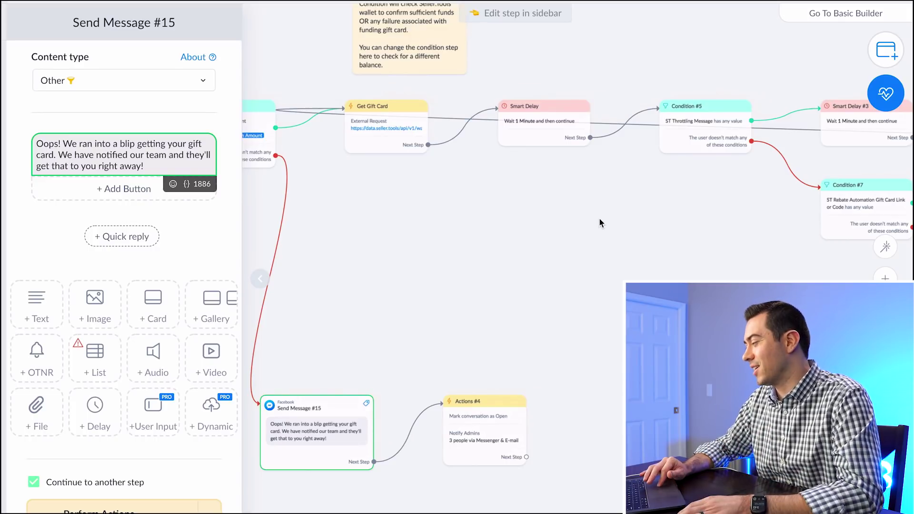
{"action": "left_click_drag", "start_coordinate": [598, 218], "coordinate": [416, 195]}
{"action": "scroll", "coordinate": [419, 199], "scroll_direction": "right", "scroll_amount": 8}
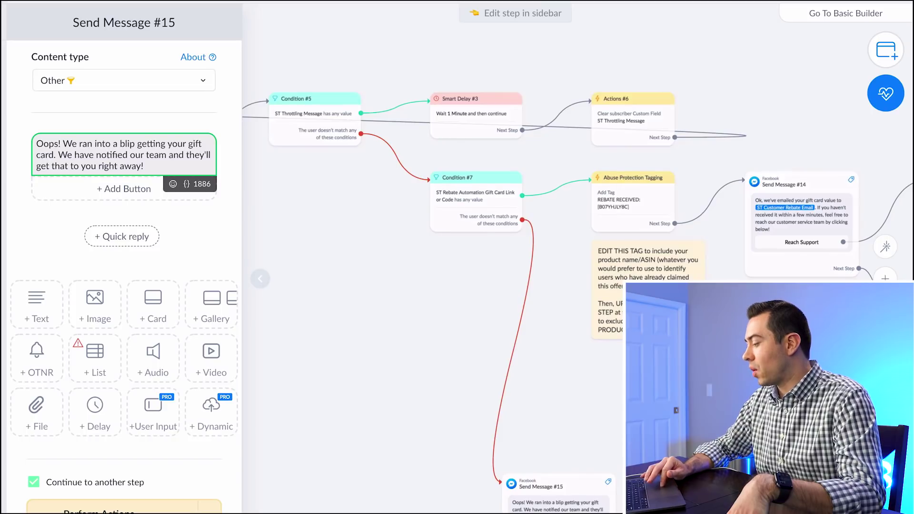
{"action": "scroll", "coordinate": [599, 315], "scroll_direction": "right", "scroll_amount": 5}
{"action": "scroll", "coordinate": [599, 316], "scroll_direction": "down", "scroll_amount": 3}
{"action": "scroll", "coordinate": [578, 316], "scroll_direction": "right", "scroll_amount": 3}
{"action": "scroll", "coordinate": [579, 316], "scroll_direction": "up", "scroll_amount": 1}
Step: Review Send Message #14, confirming the emailed gift card value with a Reach Support button
{"action": "left_click", "coordinate": [631, 156]}
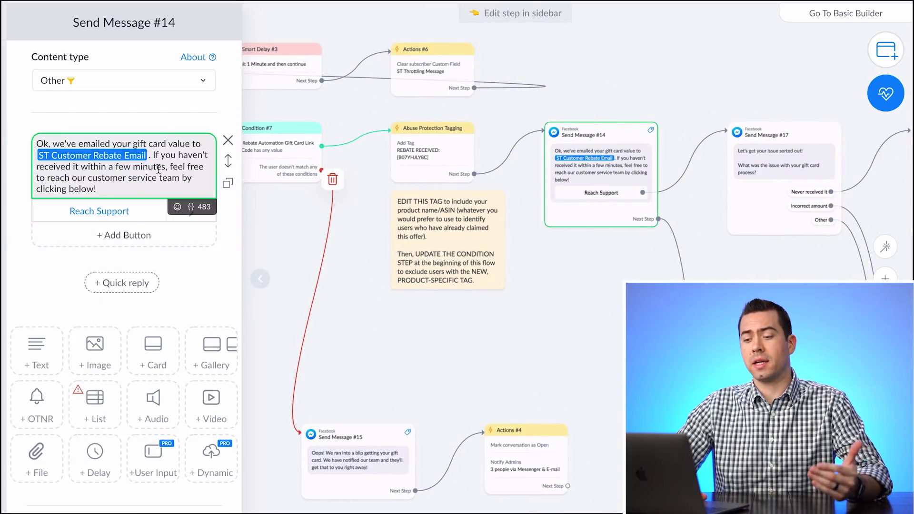
{"action": "mouse_move", "coordinate": [177, 175]}
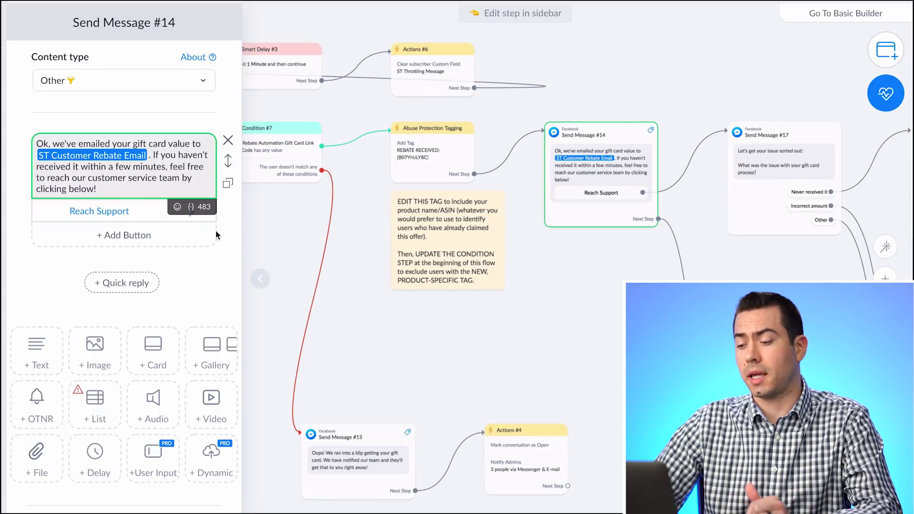
{"action": "left_click_drag", "start_coordinate": [567, 348], "coordinate": [376, 281]}
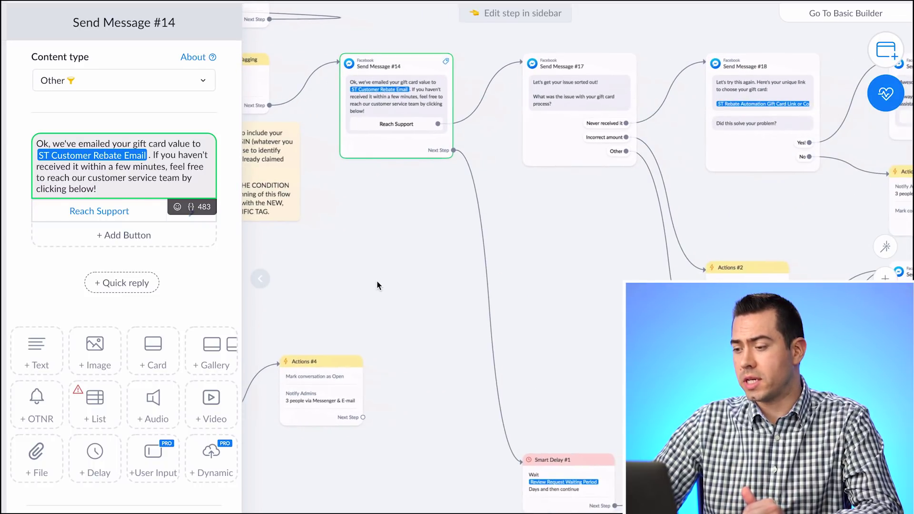
{"action": "left_click_drag", "start_coordinate": [605, 282], "coordinate": [485, 324]}
Step: Check Send Message #17, then view Smart Delay #1's Review Request Waiting Period setting
{"action": "left_click", "coordinate": [459, 149]}
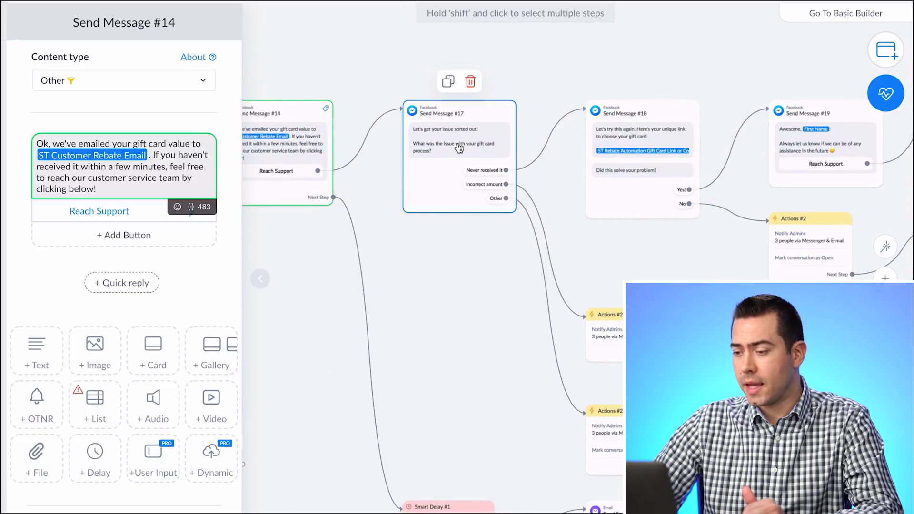
{"action": "left_click_drag", "start_coordinate": [432, 436], "coordinate": [360, 298]}
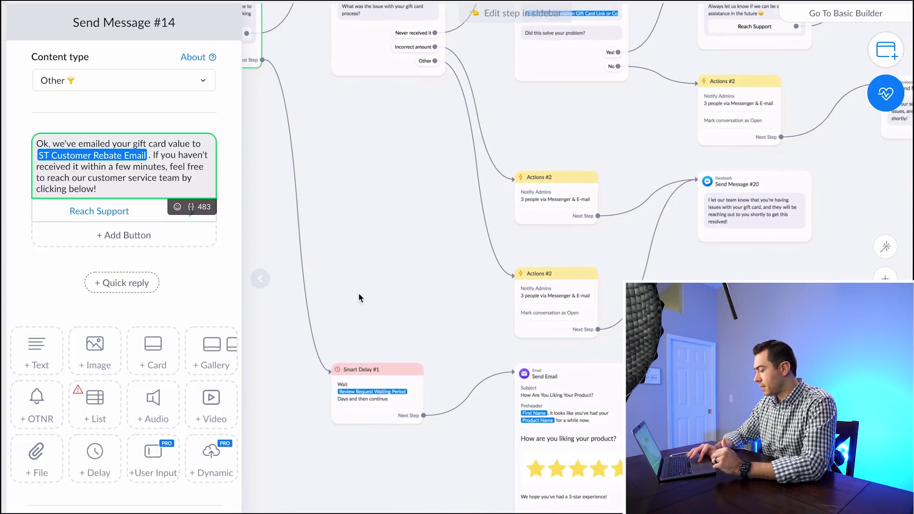
{"action": "left_click", "coordinate": [379, 416]}
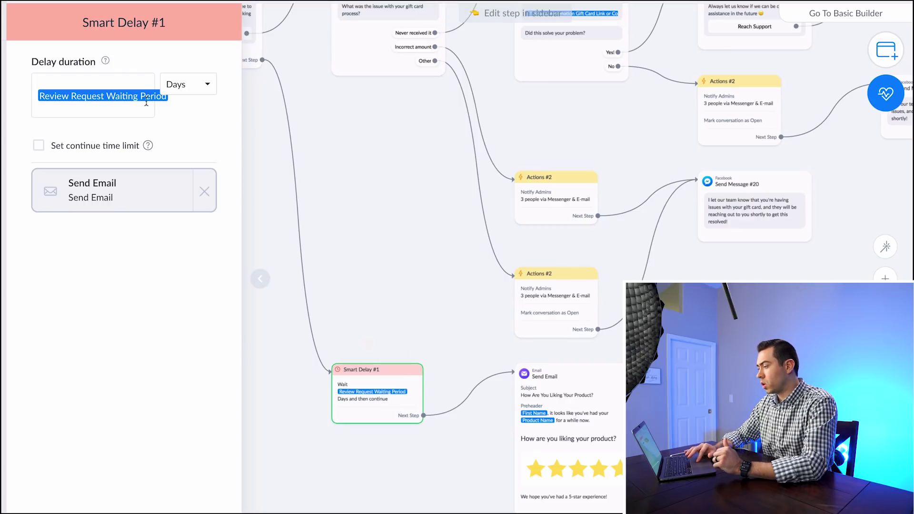
Step: Review the review-request Send Email step that follows Smart Delay #1
{"action": "left_click", "coordinate": [421, 287]}
{"action": "left_click_drag", "start_coordinate": [394, 309], "coordinate": [482, 296]}
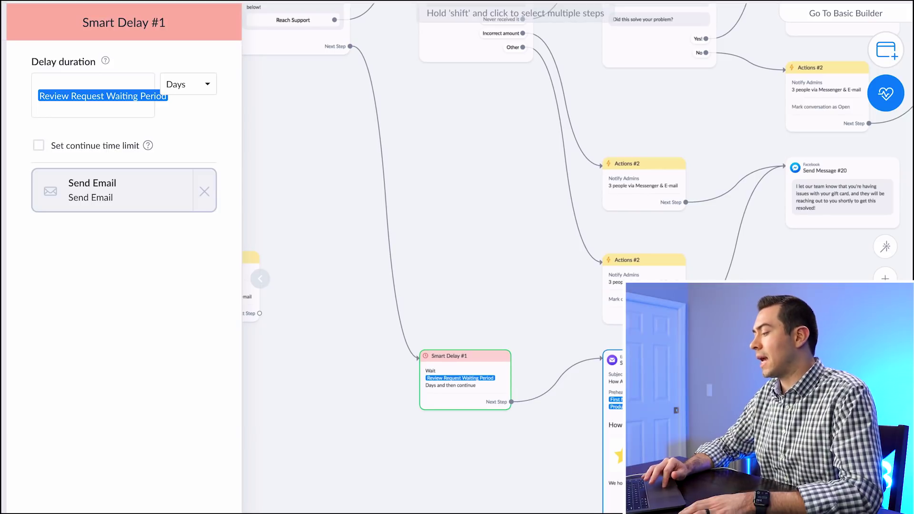
{"action": "left_click", "coordinate": [614, 376]}
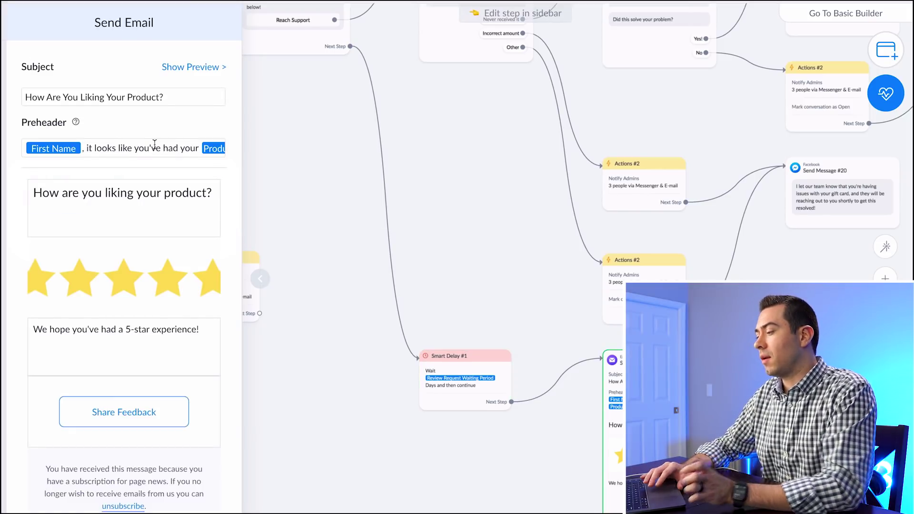
{"action": "scroll", "coordinate": [154, 144], "scroll_direction": "down", "scroll_amount": 1}
{"action": "scroll", "coordinate": [154, 144], "scroll_direction": "up", "scroll_amount": 1}
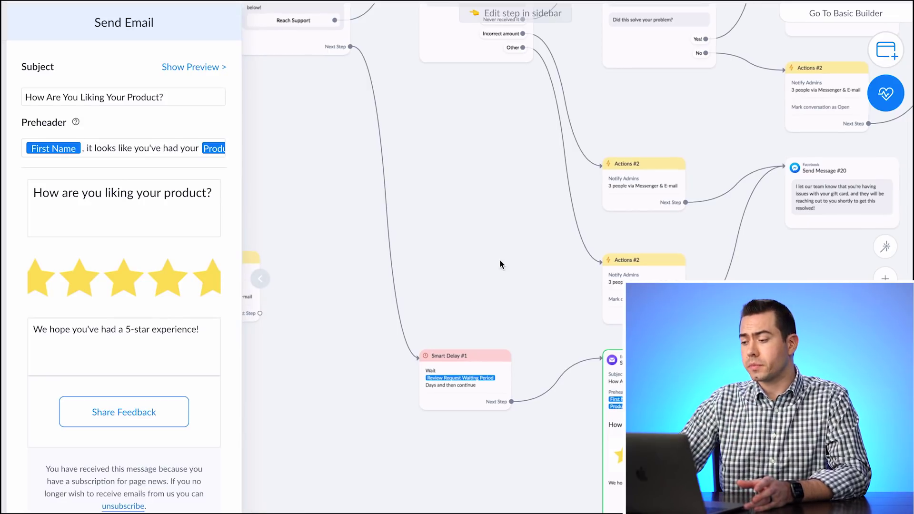
{"action": "scroll", "coordinate": [499, 259], "scroll_direction": "down", "scroll_amount": 2}
{"action": "scroll", "coordinate": [569, 418], "scroll_direction": "down", "scroll_amount": 5}
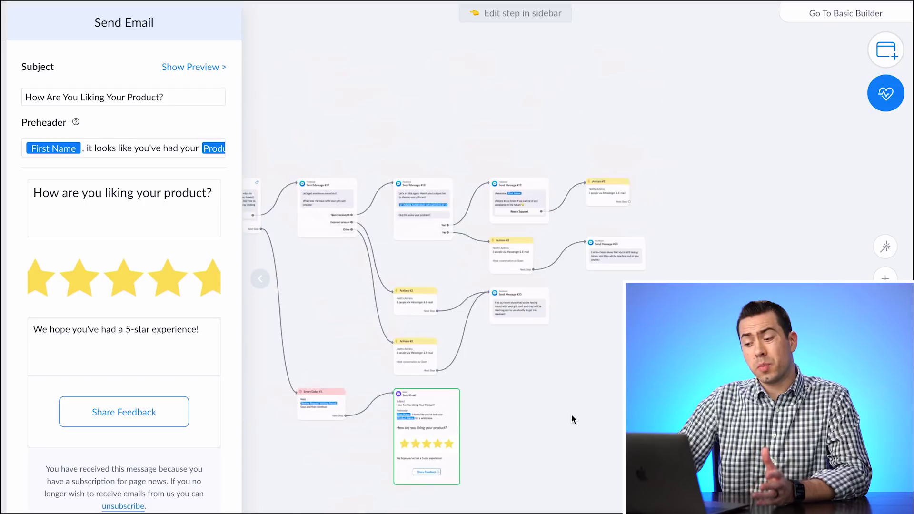
Step: Review Send Message #17 and Send Message #18, which resends the gift card link with Yes!/No replies
{"action": "left_click", "coordinate": [507, 190]}
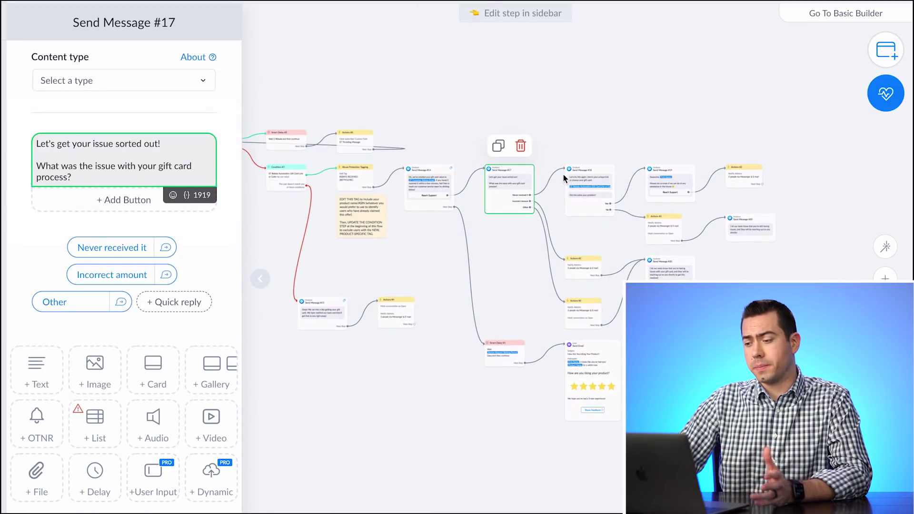
{"action": "mouse_move", "coordinate": [581, 197]}
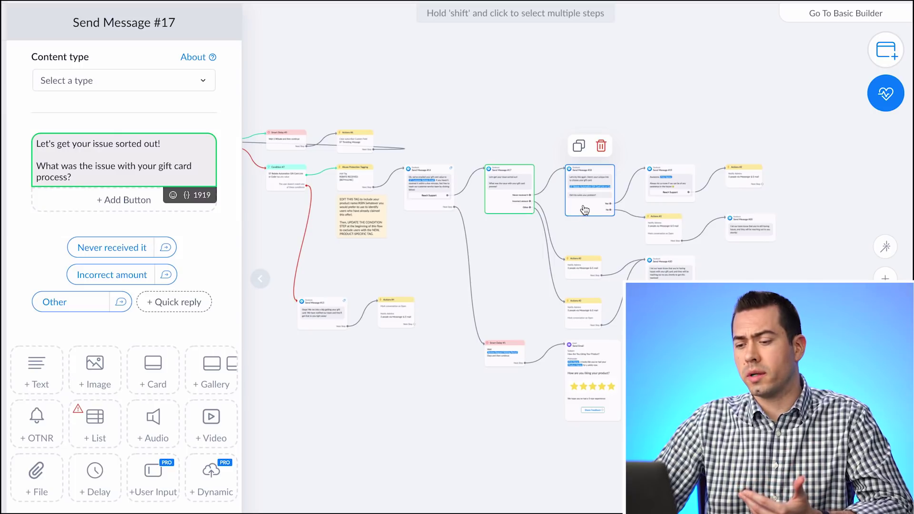
{"action": "left_click", "coordinate": [585, 210]}
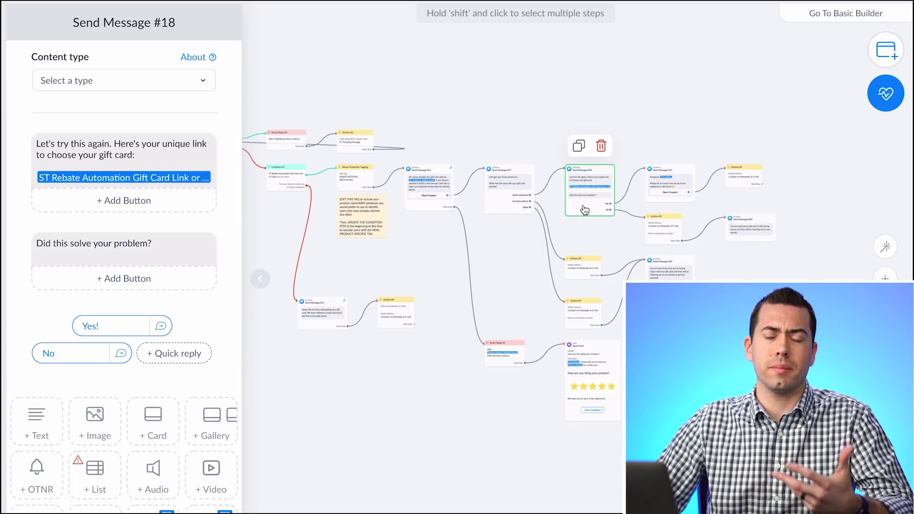
{"action": "scroll", "coordinate": [750, 344], "scroll_direction": "down", "scroll_amount": 3}
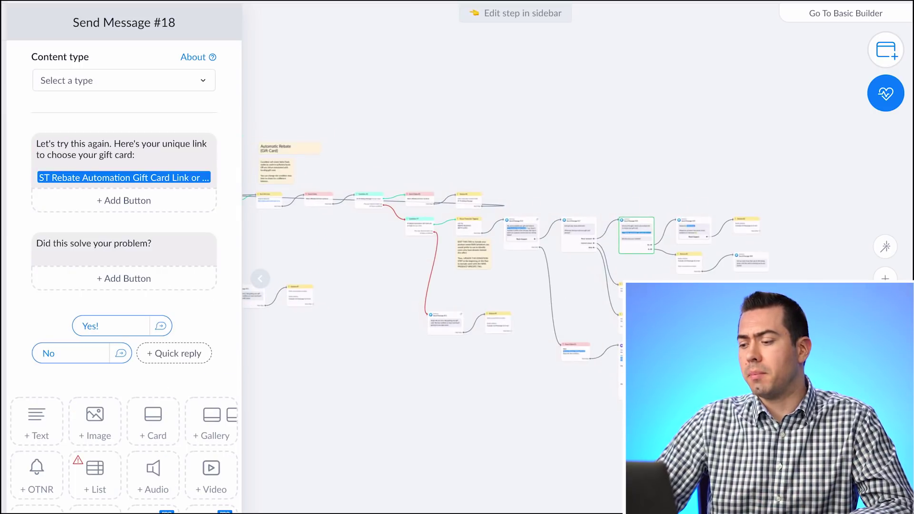
Step: Close the step sidebar and zoom out across the rebate flow
{"action": "left_click_drag", "start_coordinate": [750, 344], "coordinate": [850, 285]}
{"action": "left_click", "coordinate": [850, 284]}
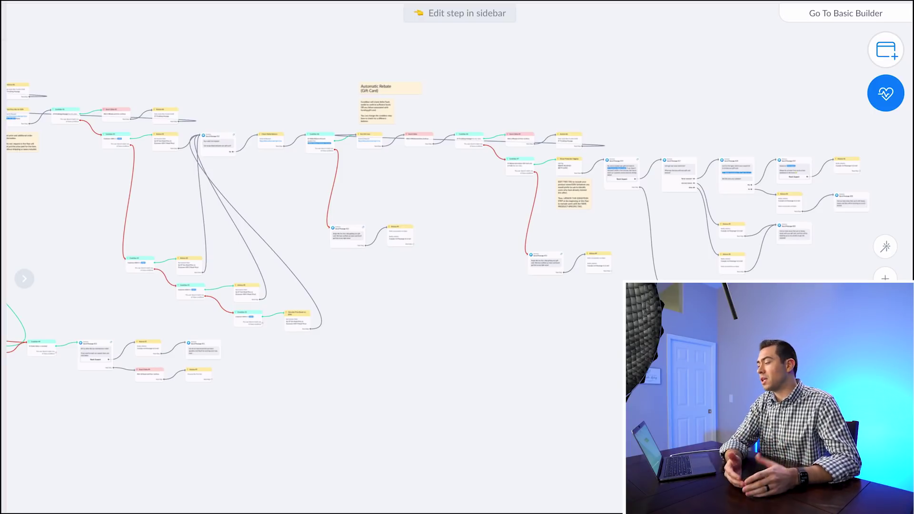
{"action": "scroll", "coordinate": [606, 340], "scroll_direction": "down", "scroll_amount": 3}
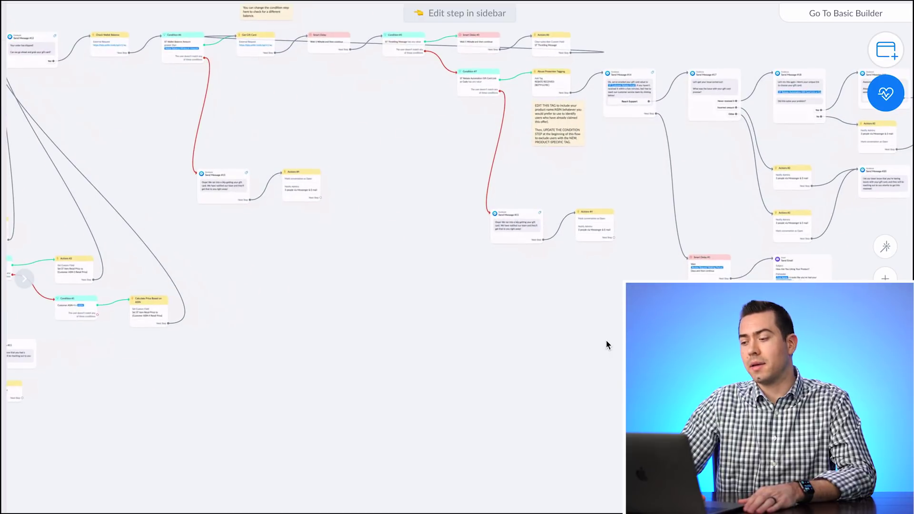
{"action": "scroll", "coordinate": [599, 446], "scroll_direction": "up", "scroll_amount": 5}
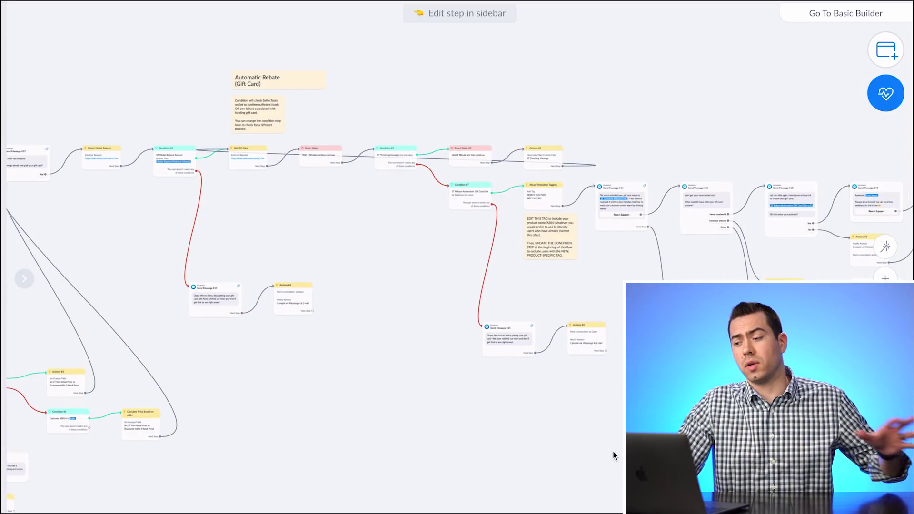
{"action": "scroll", "coordinate": [613, 451], "scroll_direction": "down", "scroll_amount": 5}
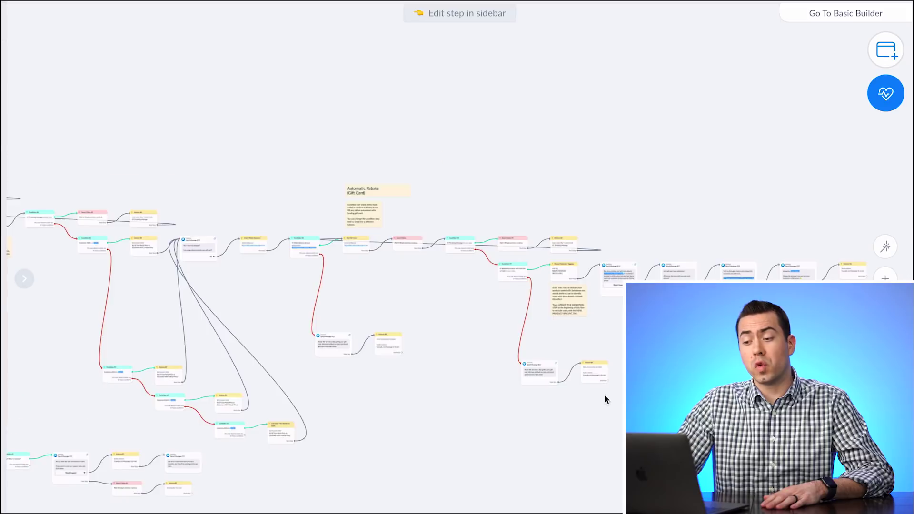
{"action": "left_click_drag", "start_coordinate": [561, 438], "coordinate": [671, 320]}
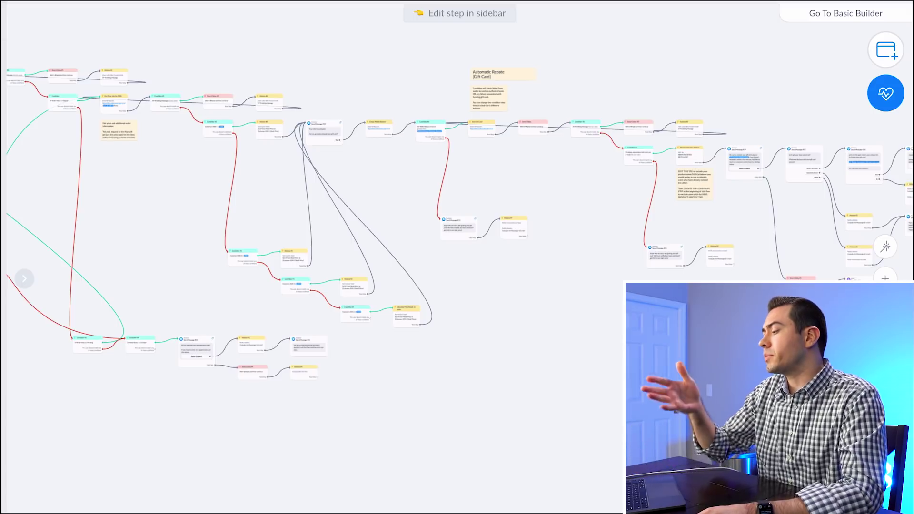
Step: Pan the zoomed-out overview from the opening steps through the gift-card section
{"action": "scroll", "coordinate": [310, 214], "scroll_direction": "up", "scroll_amount": 2}
{"action": "left_click_drag", "start_coordinate": [612, 377], "coordinate": [755, 387]}
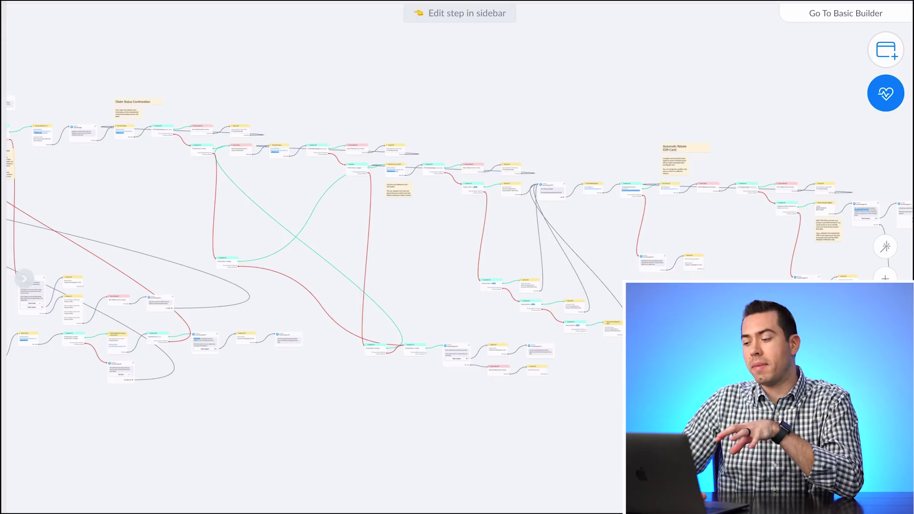
{"action": "scroll", "coordinate": [447, 427], "scroll_direction": "down", "scroll_amount": 5}
{"action": "scroll", "coordinate": [447, 427], "scroll_direction": "down", "scroll_amount": 3}
{"action": "scroll", "coordinate": [314, 214], "scroll_direction": "down", "scroll_amount": 1}
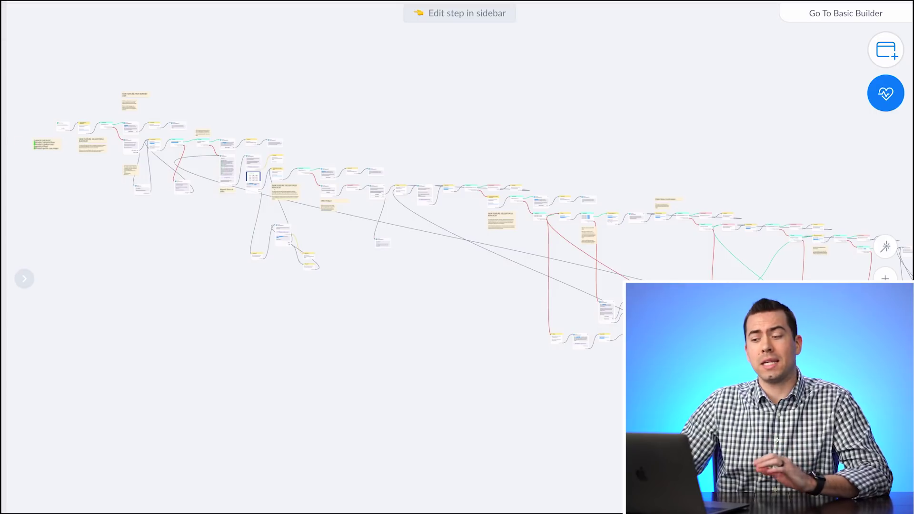
{"action": "left_click_drag", "start_coordinate": [461, 304], "coordinate": [557, 334]}
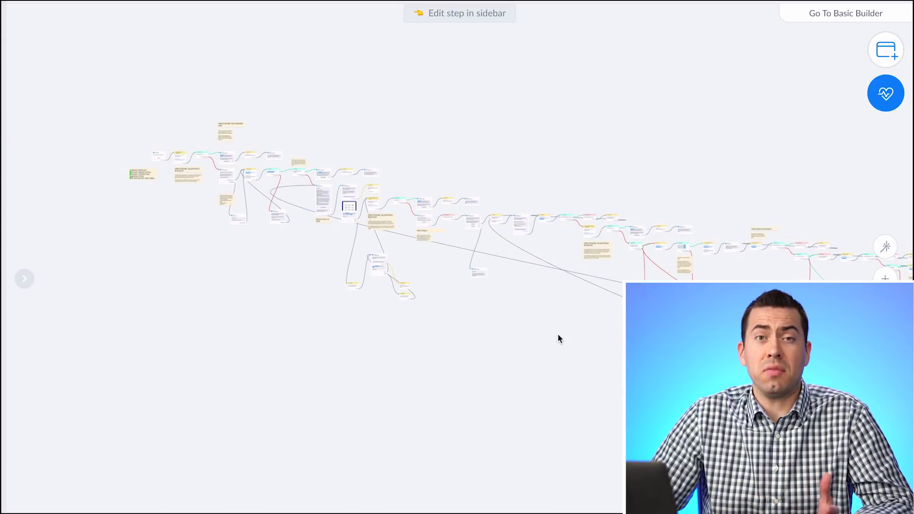